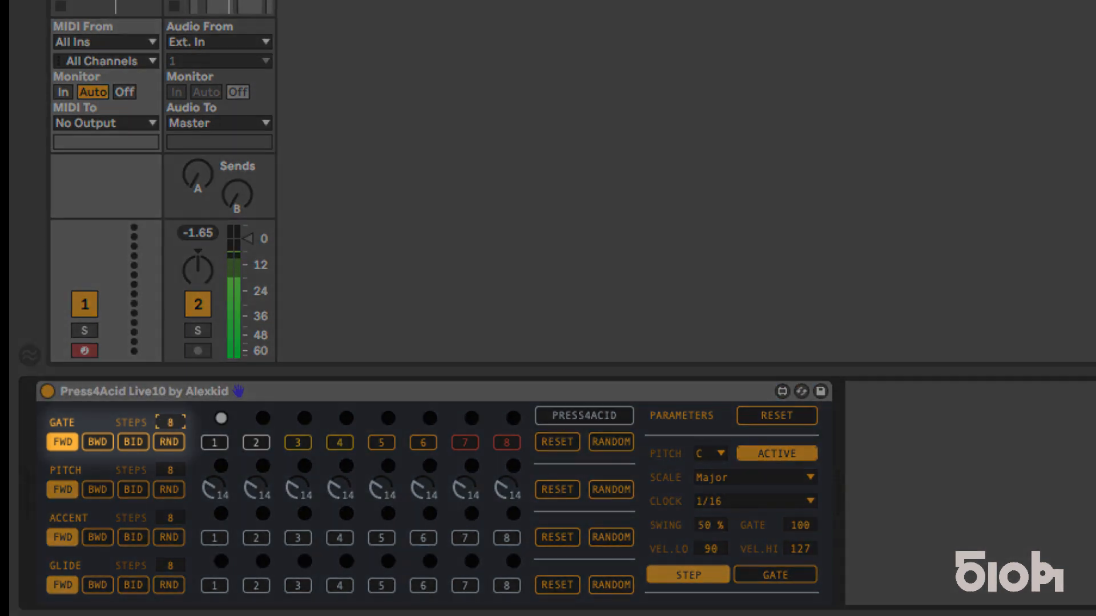
Step: Try the backward, bidirectional and random playback directions on the Gate row
{"action": "mouse_move", "coordinate": [170, 422]}
{"action": "left_mouse_down"}
{"action": "mouse_move", "coordinate": [170, 434]}
{"action": "mouse_move", "coordinate": [170, 417]}
{"action": "left_mouse_up"}
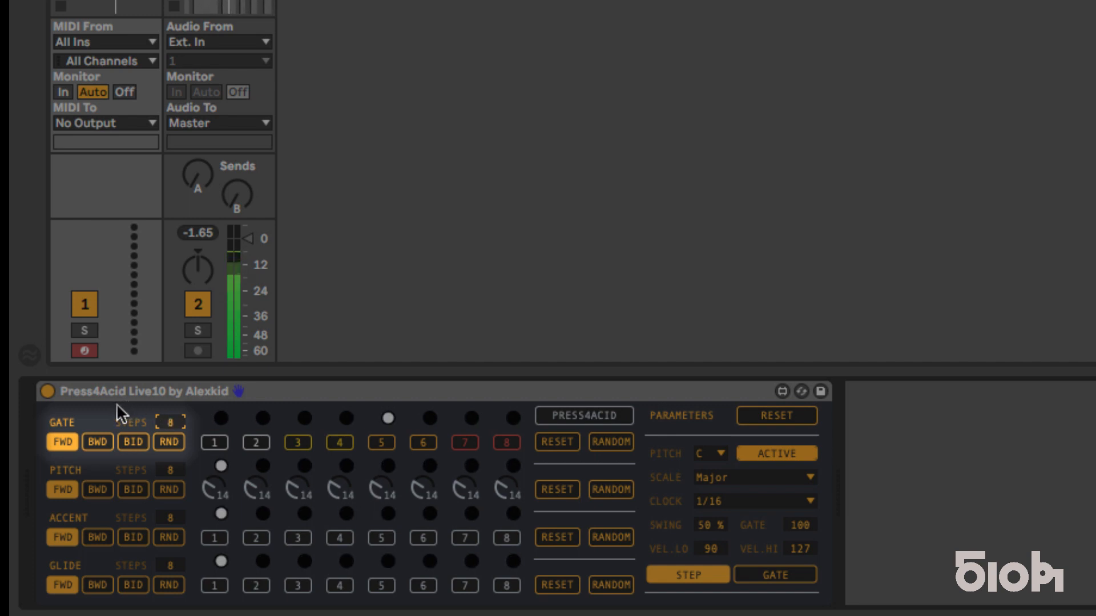
{"action": "left_click", "coordinate": [91, 441]}
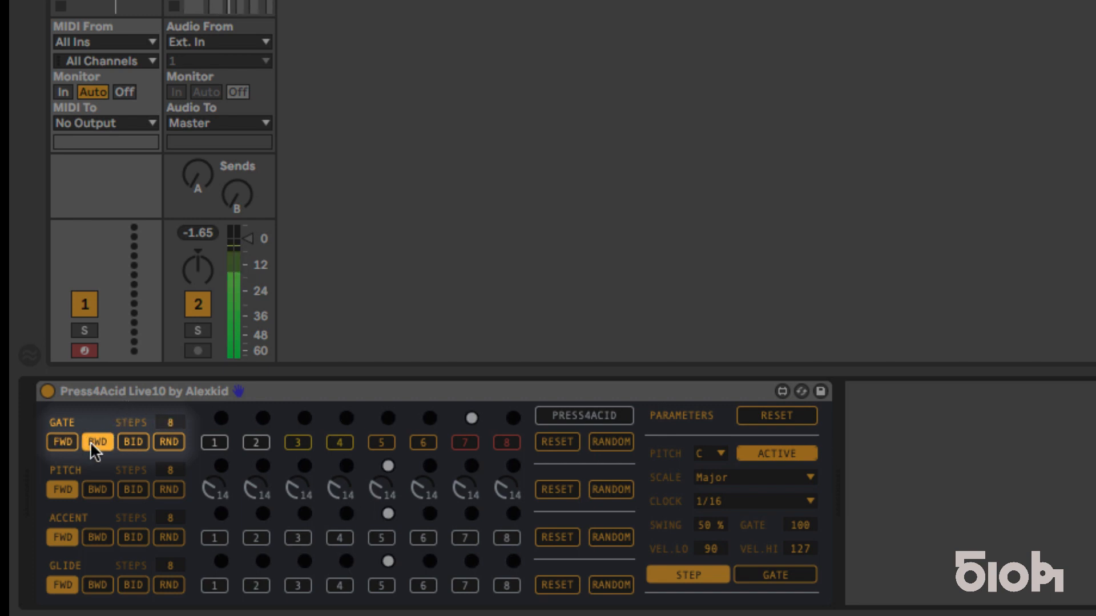
{"action": "left_click", "coordinate": [130, 443]}
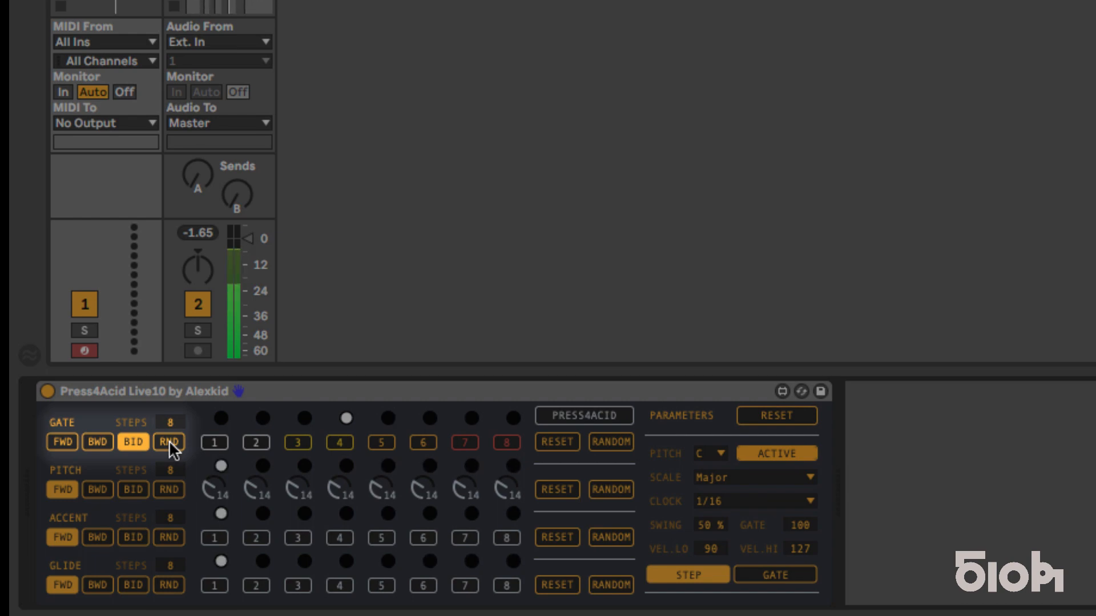
{"action": "left_click", "coordinate": [169, 440]}
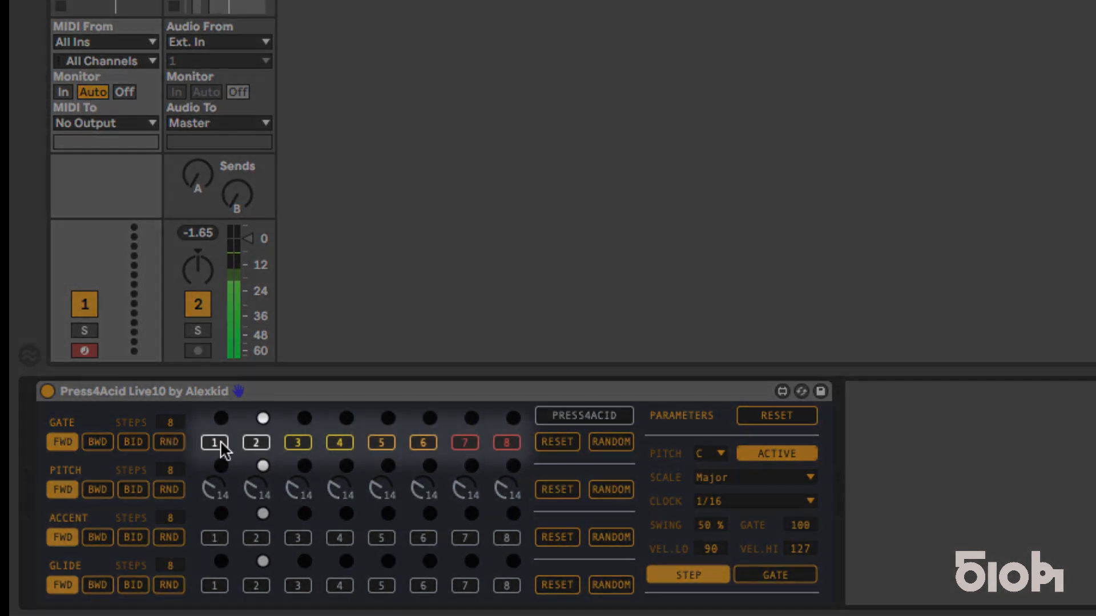
Step: Switch on Gate steps 1, 3, 4 and 6 and check the available clock rates
{"action": "left_click", "coordinate": [307, 441]}
{"action": "left_click", "coordinate": [332, 441]}
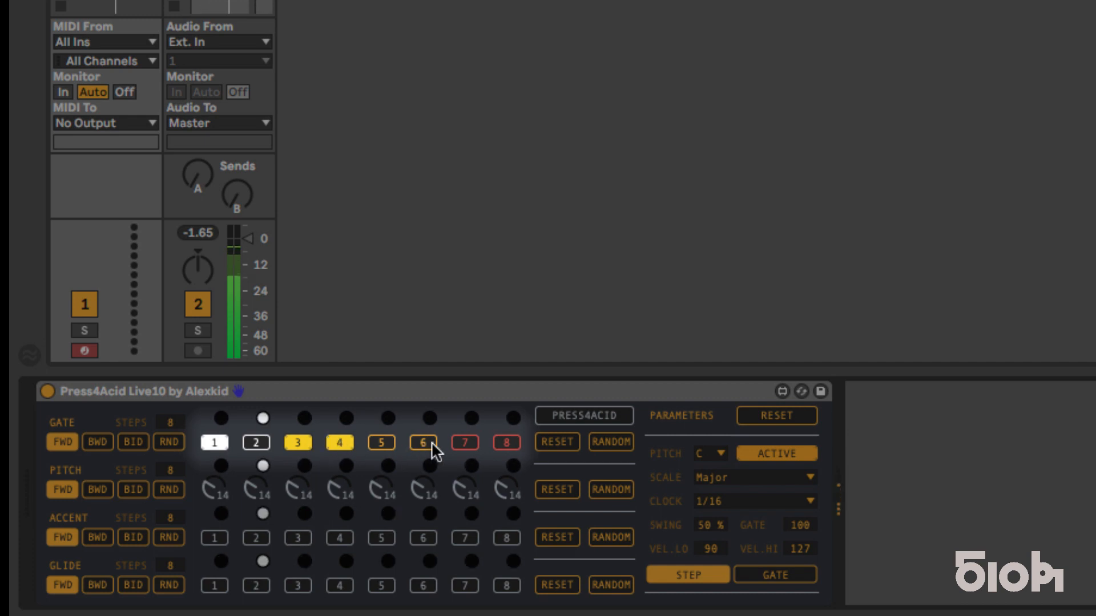
{"action": "left_click", "coordinate": [431, 444]}
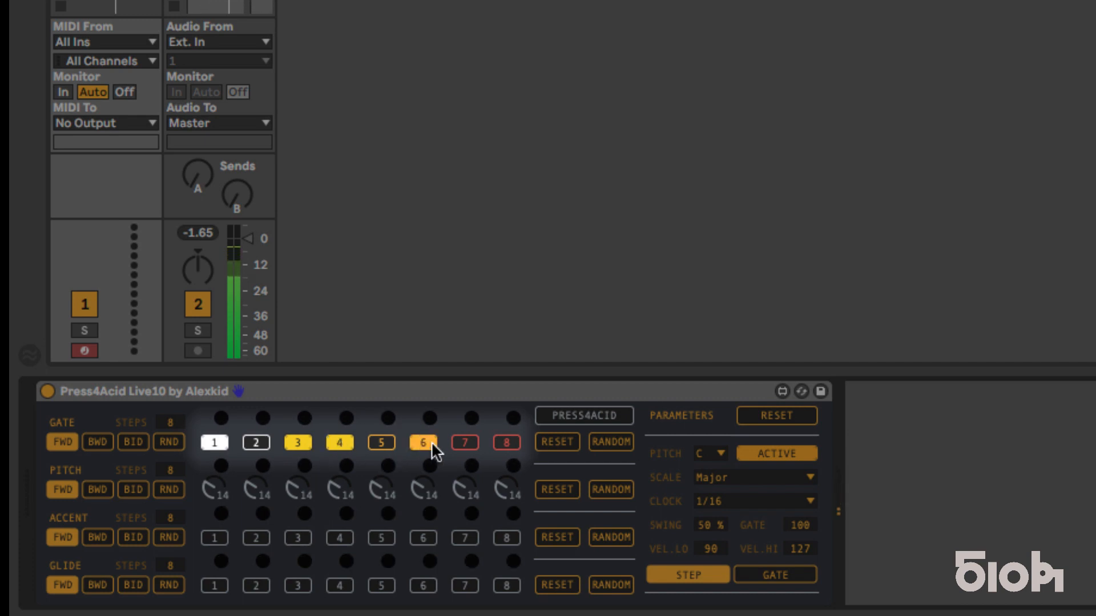
{"action": "left_click", "coordinate": [760, 501]}
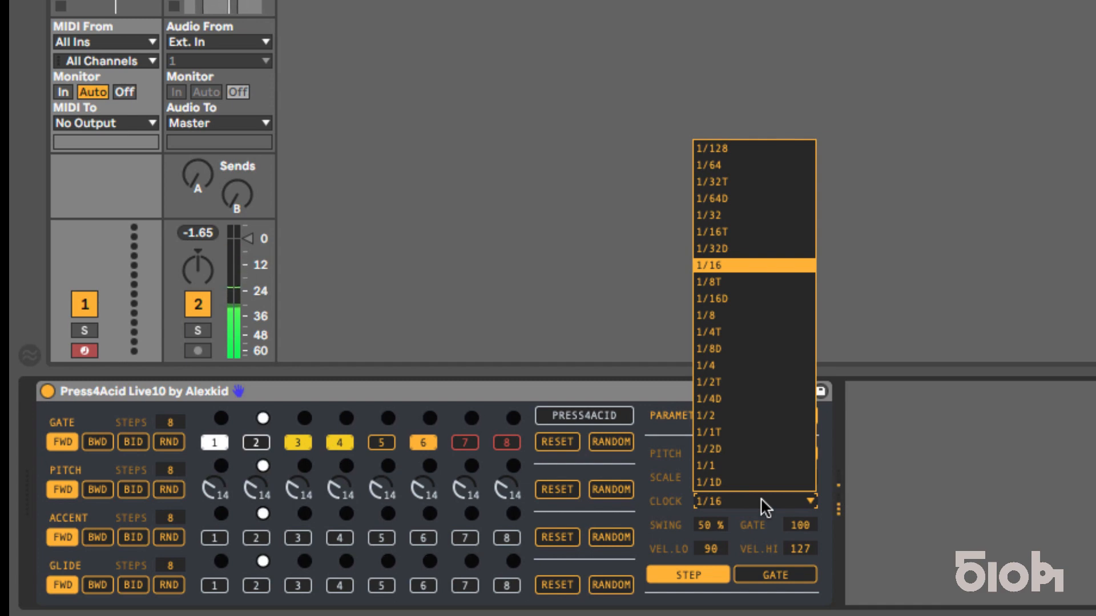
{"action": "left_click", "coordinate": [662, 495]}
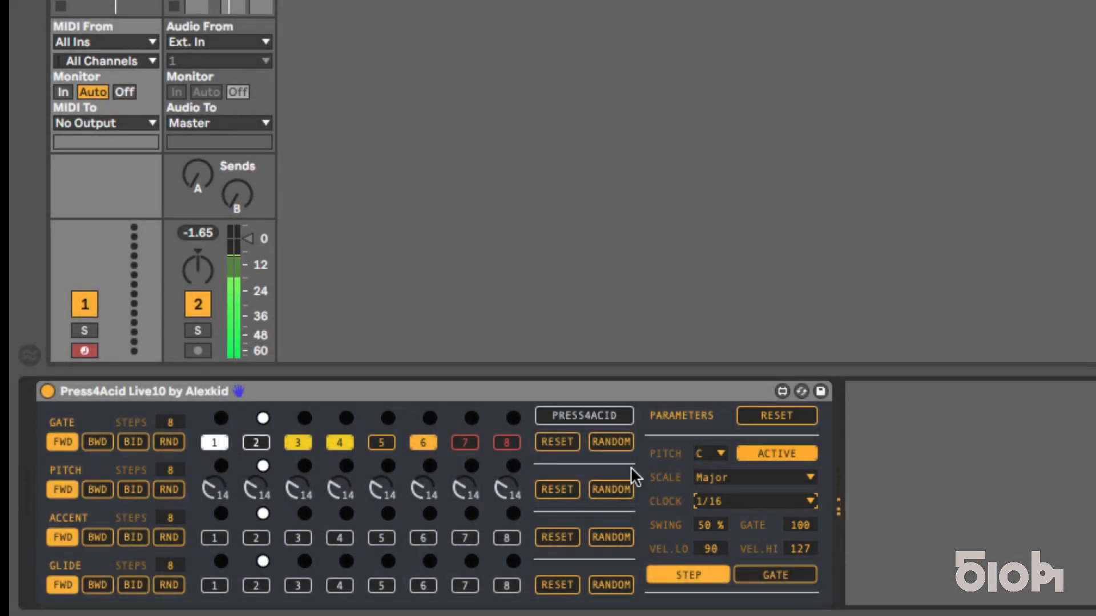
Step: Set the pitches of steps 1, 3, 4 and 6 to 21, 25, 11 and 18
{"action": "left_click_drag", "start_coordinate": [220, 492], "coordinate": [220, 472]}
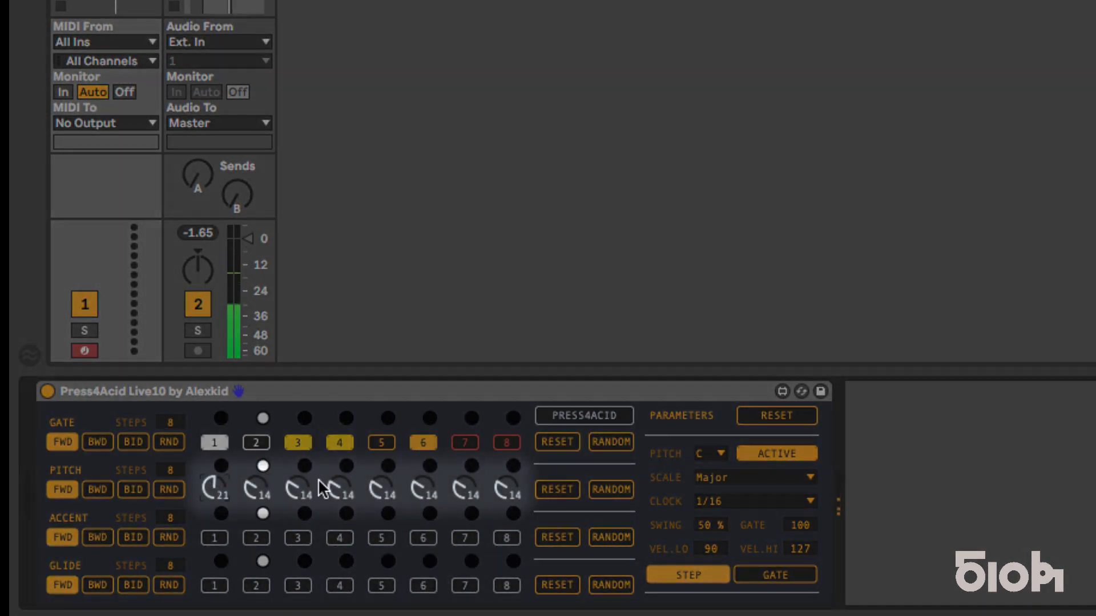
{"action": "left_click_drag", "start_coordinate": [298, 487], "coordinate": [298, 457]}
{"action": "left_click_drag", "start_coordinate": [340, 489], "coordinate": [340, 499]}
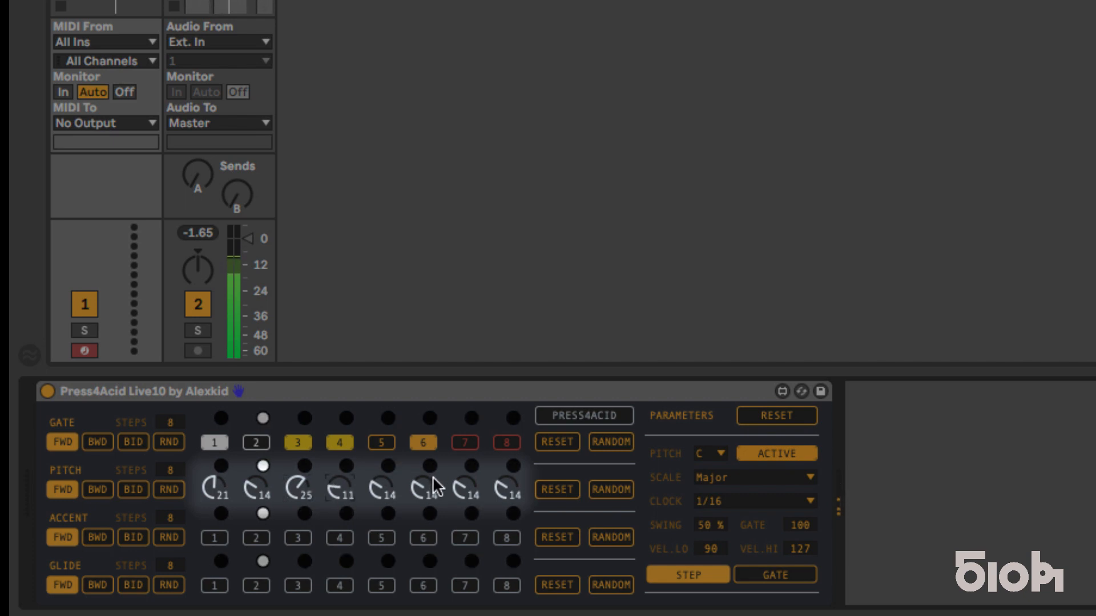
{"action": "left_click_drag", "start_coordinate": [421, 489], "coordinate": [422, 477]}
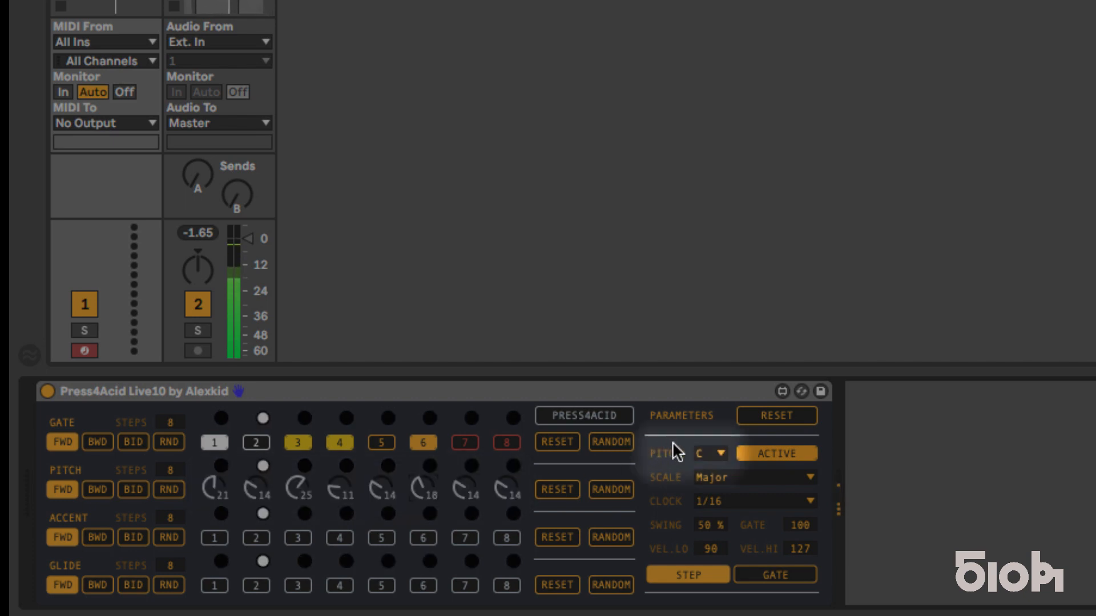
Step: Look through the available root notes and scales without changing the selection
{"action": "left_click", "coordinate": [707, 453]}
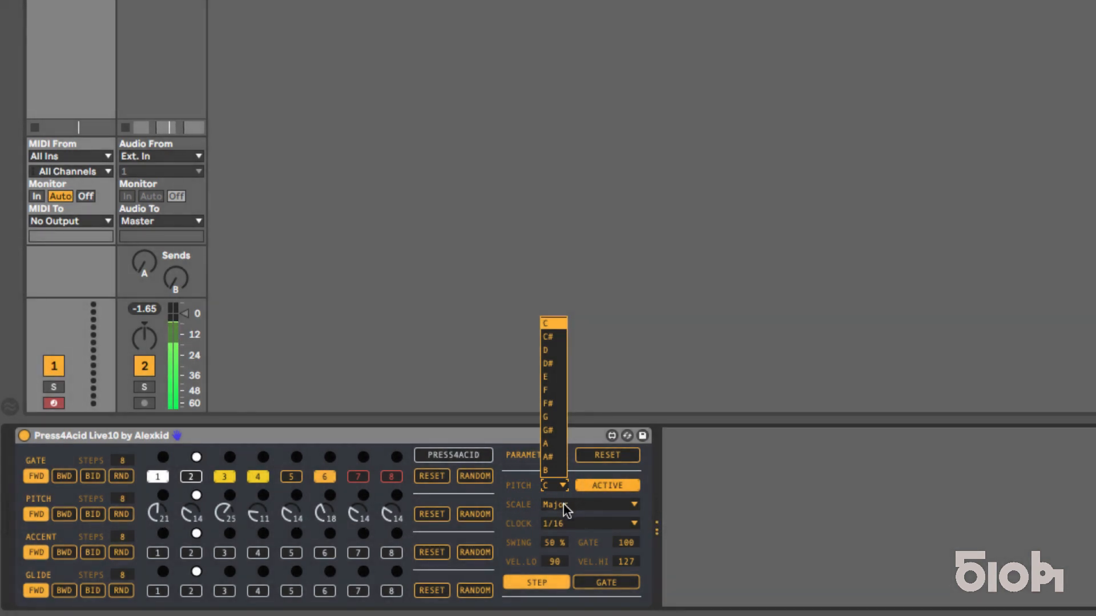
{"action": "left_click", "coordinate": [564, 505]}
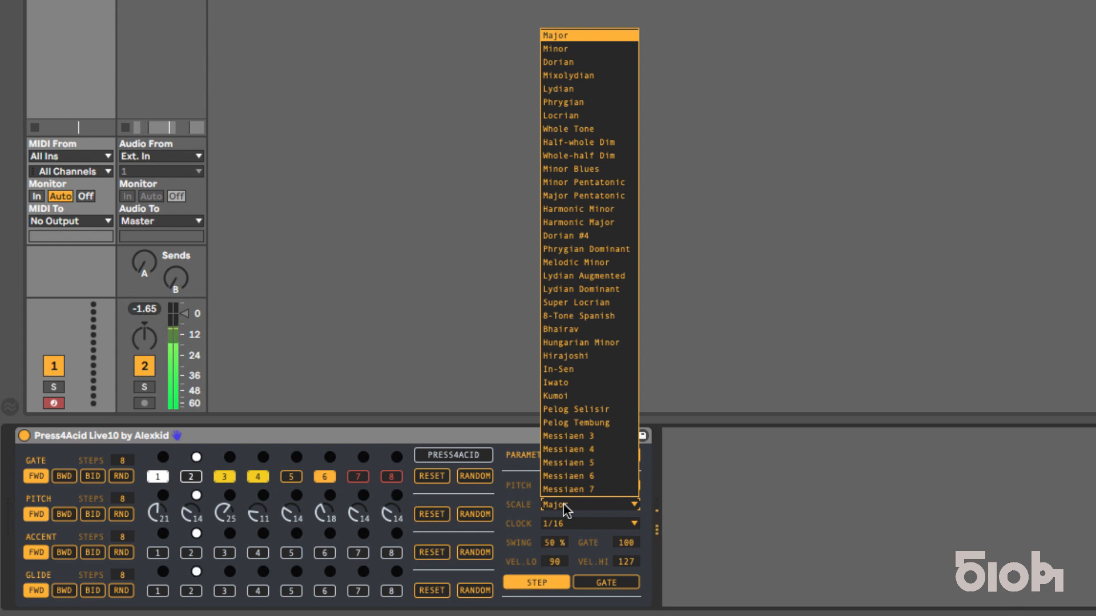
{"action": "left_click", "coordinate": [515, 508]}
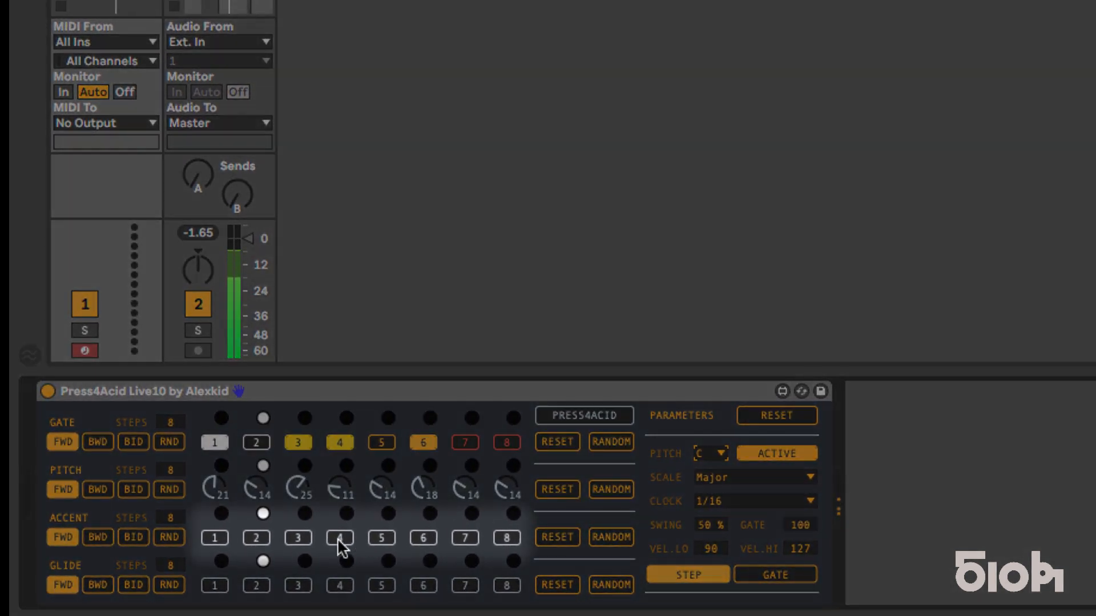
Step: Add accents to steps 1, 2 and 6 and glides to steps 1 and 6
{"action": "left_click", "coordinate": [215, 538]}
{"action": "left_click", "coordinate": [258, 538]}
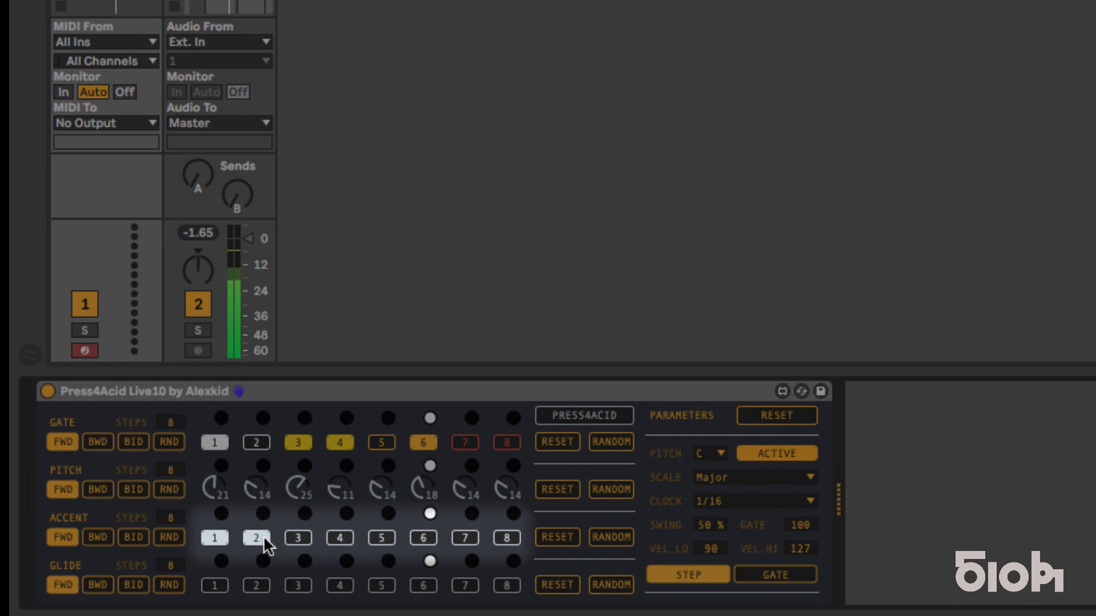
{"action": "left_click", "coordinate": [425, 539]}
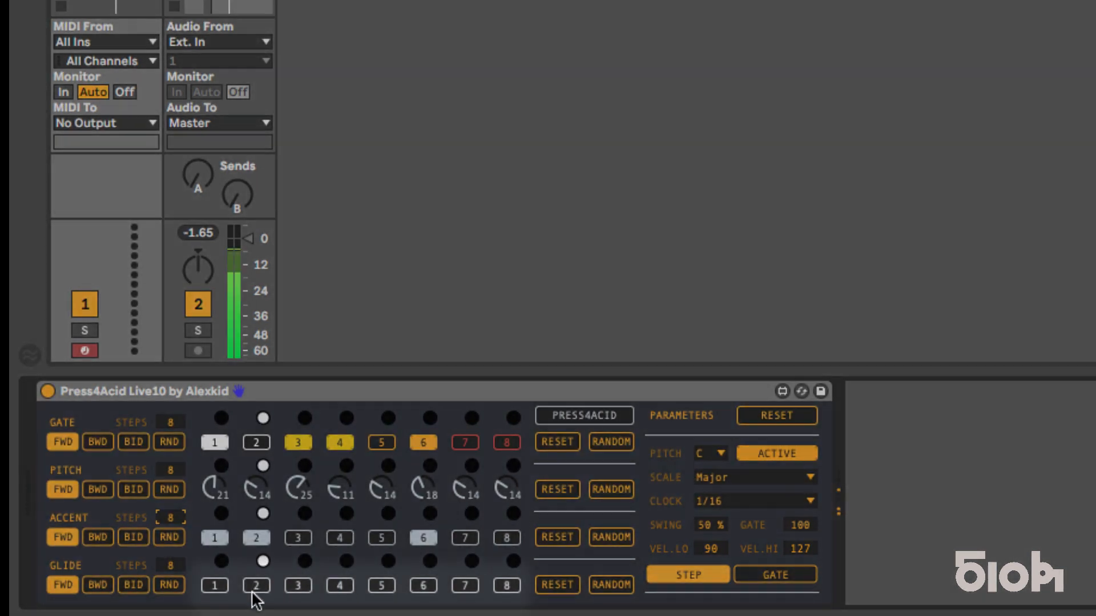
{"action": "left_click", "coordinate": [215, 585]}
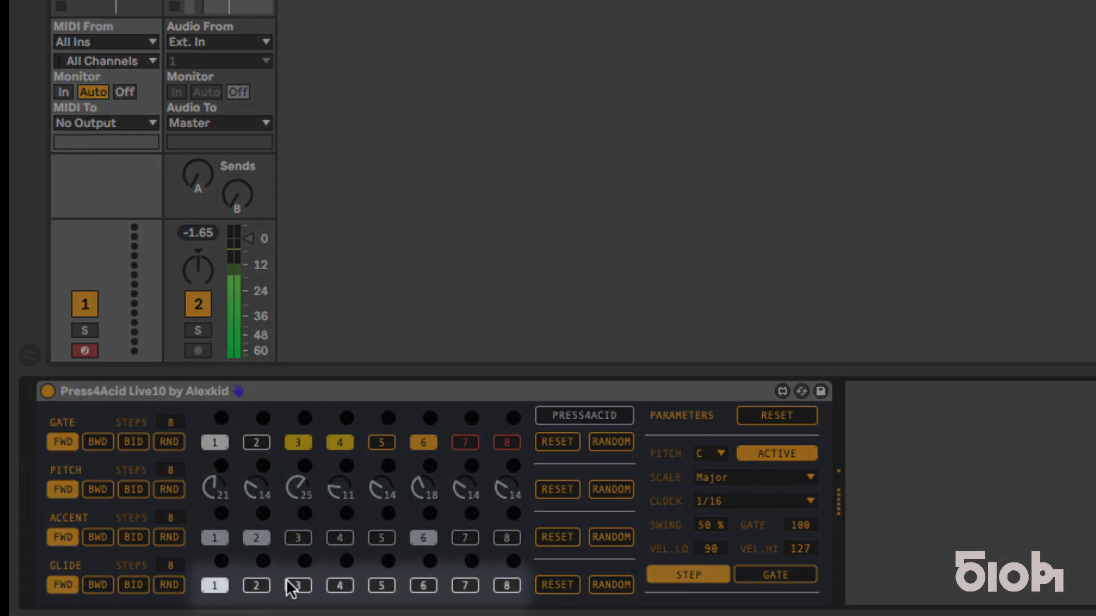
{"action": "left_click", "coordinate": [422, 588]}
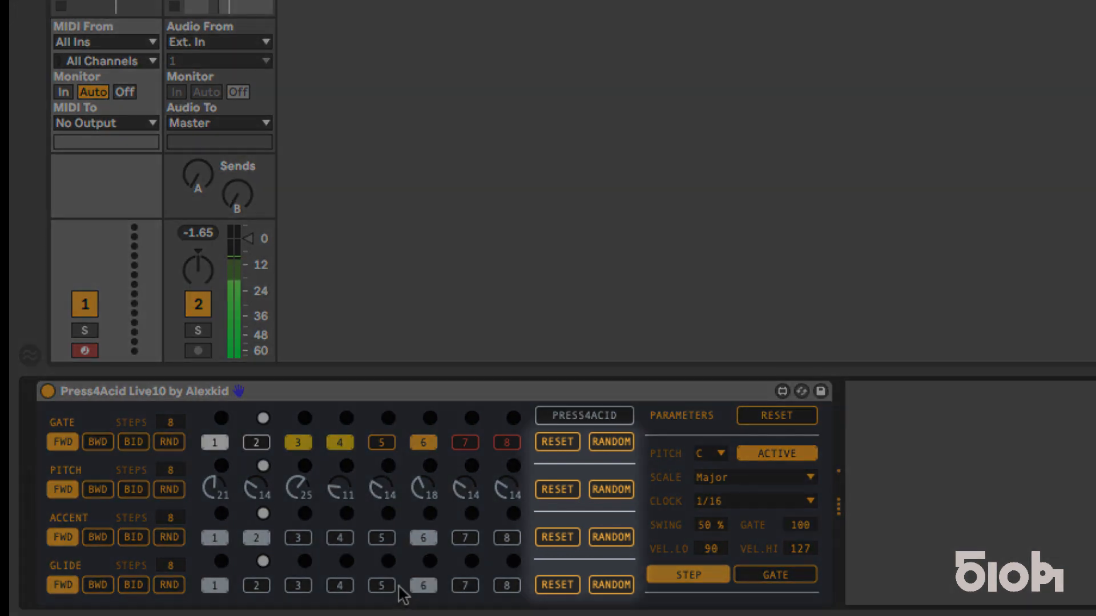
Step: Randomize the Gate, Pitch, Accent and Glide rows, resetting the Pitch, Accent and Glide rows before randomizing each
{"action": "left_click", "coordinate": [609, 439]}
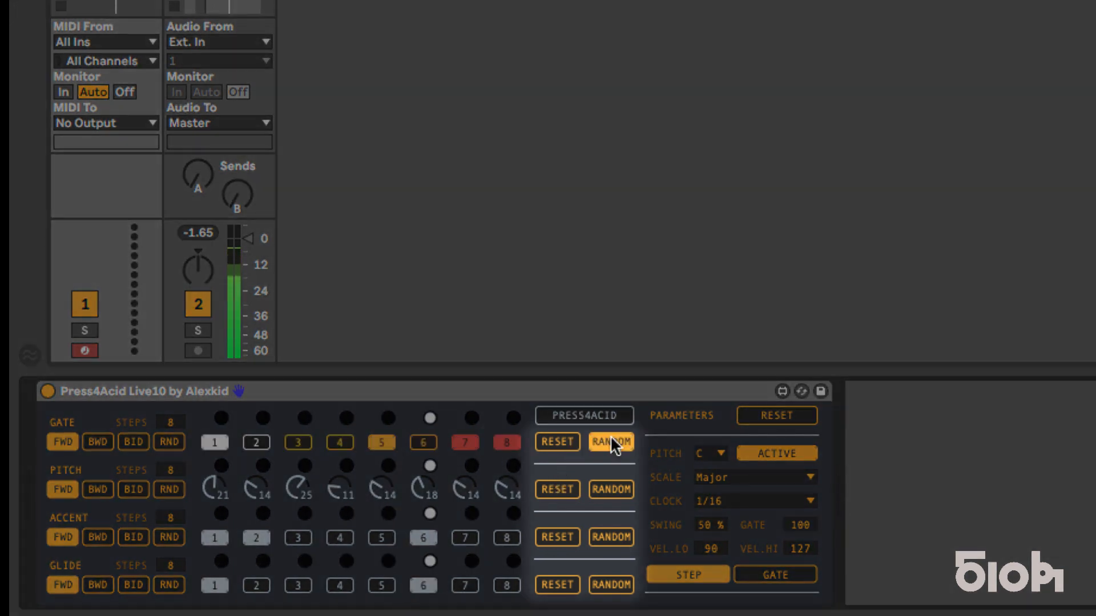
{"action": "left_click", "coordinate": [568, 487]}
{"action": "left_click", "coordinate": [607, 490]}
{"action": "left_click", "coordinate": [567, 535]}
{"action": "left_click", "coordinate": [606, 536]}
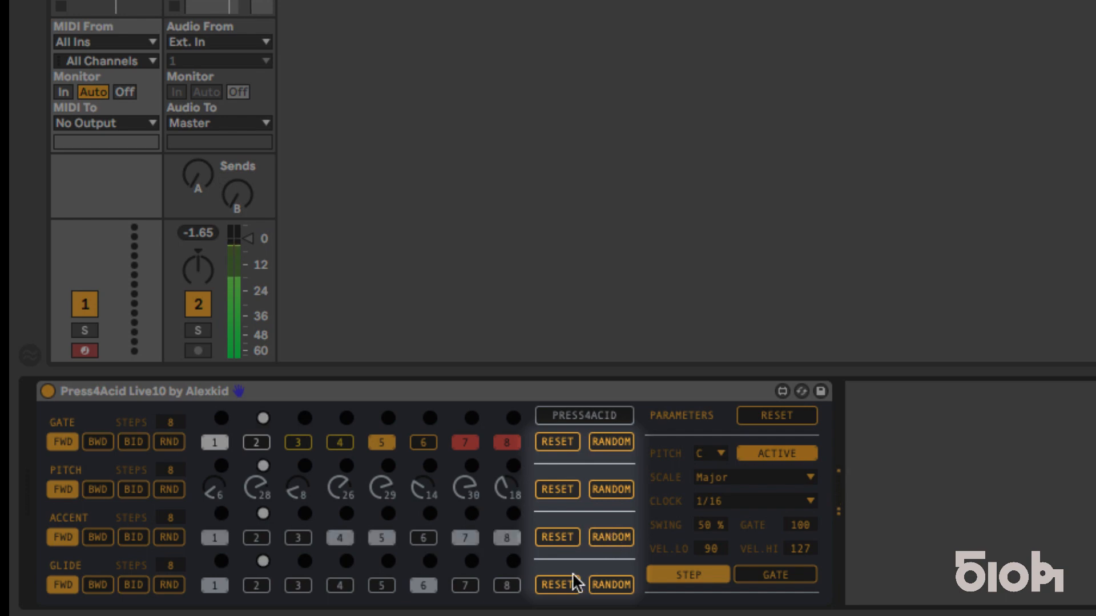
{"action": "left_click", "coordinate": [564, 583]}
{"action": "left_click", "coordinate": [612, 582]}
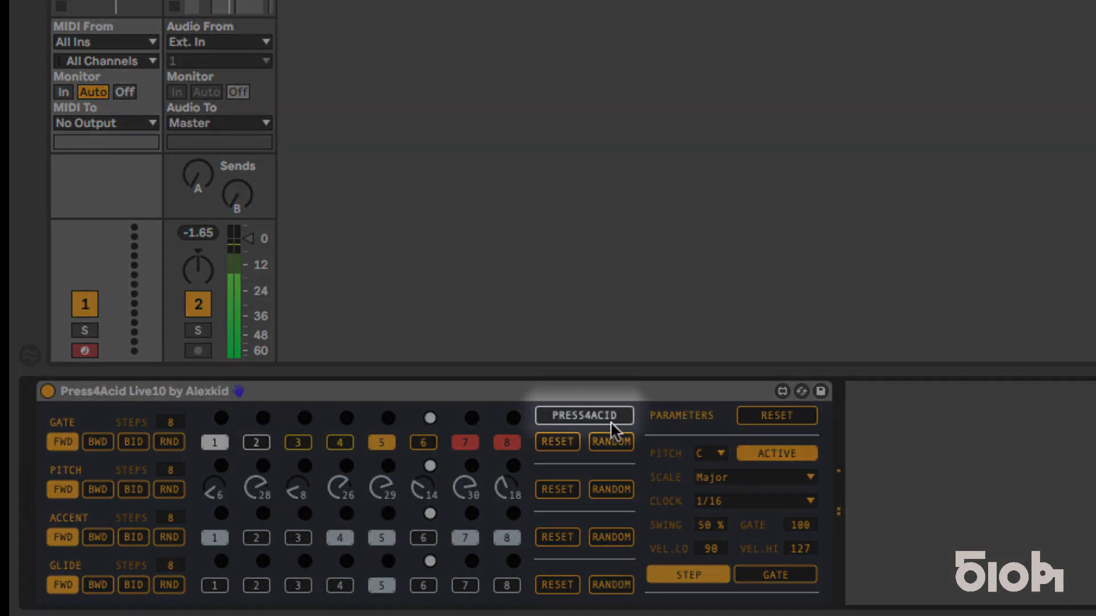
Step: Randomize the whole sequencer with Press4Acid and reset all of its rows and parameters to their defaults
{"action": "left_click", "coordinate": [611, 416]}
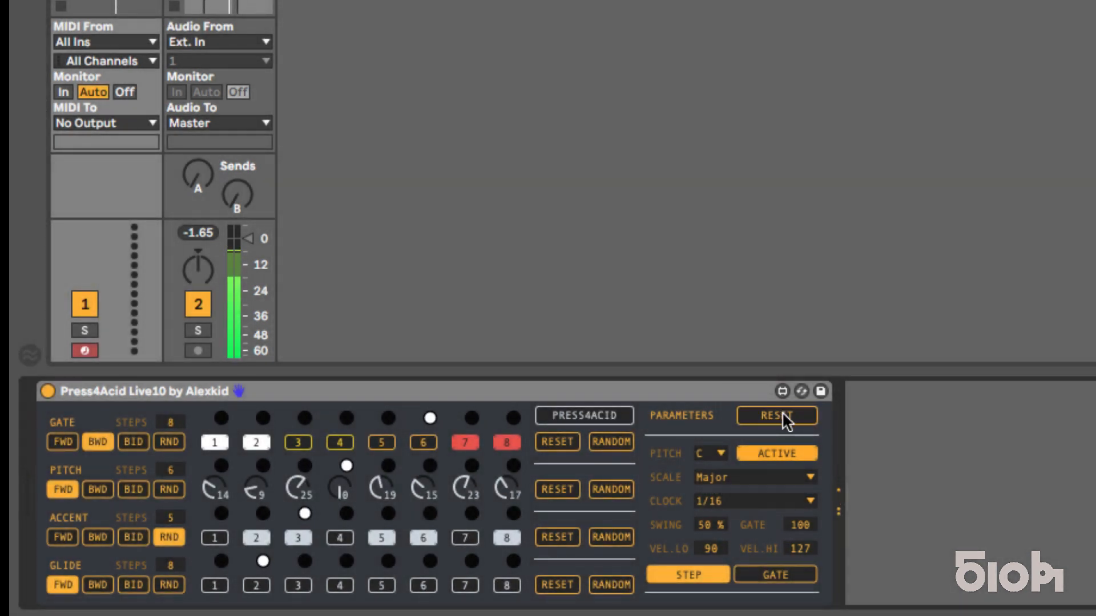
{"action": "left_click", "coordinate": [782, 413]}
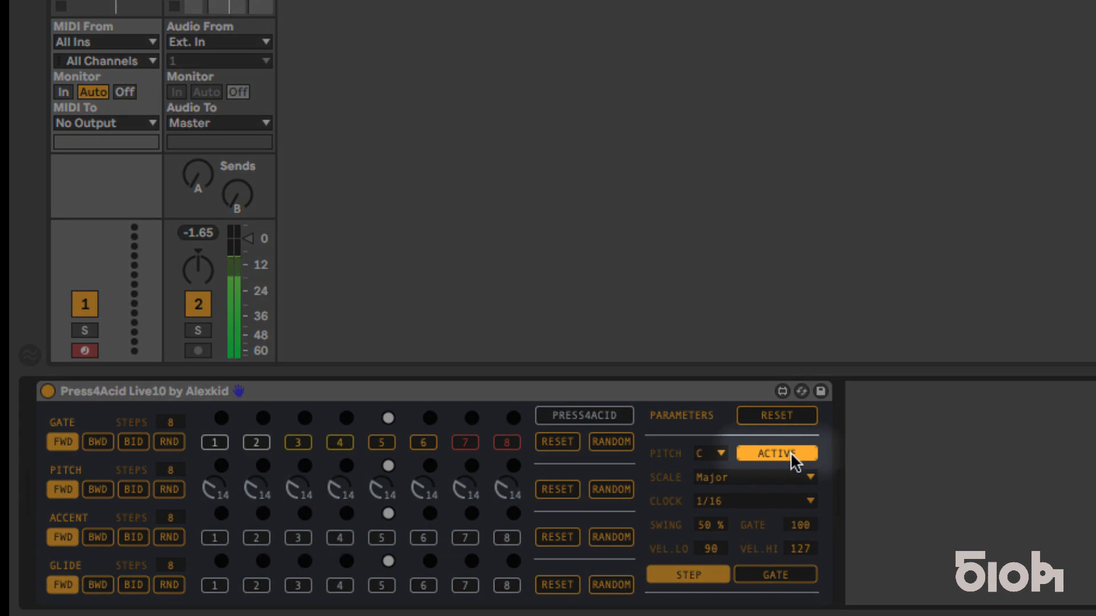
Step: Turn the sequencer's Active switch off and back on
{"action": "left_click", "coordinate": [793, 457]}
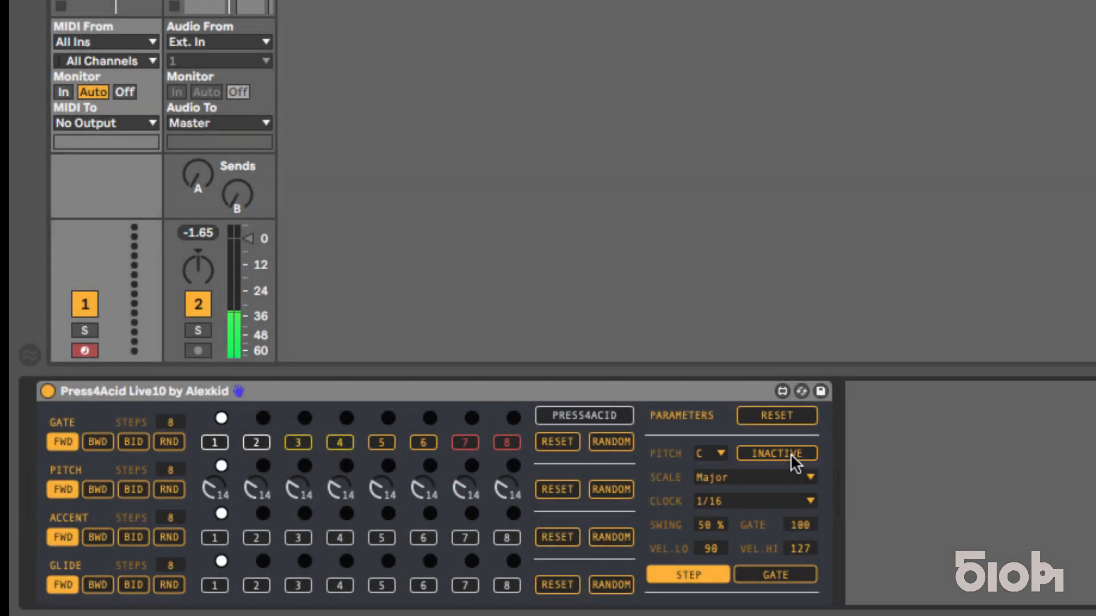
{"action": "left_click", "coordinate": [793, 456]}
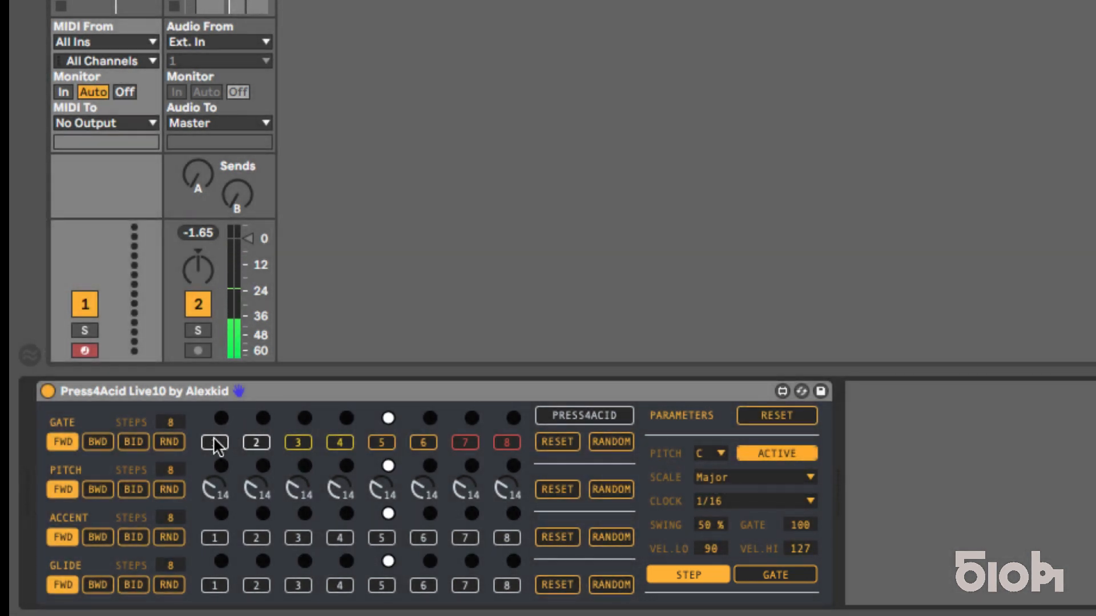
Step: Switch on Gate steps 1, 4 and 6, and try the Gate advance mode before returning to Step mode
{"action": "left_click", "coordinate": [341, 443]}
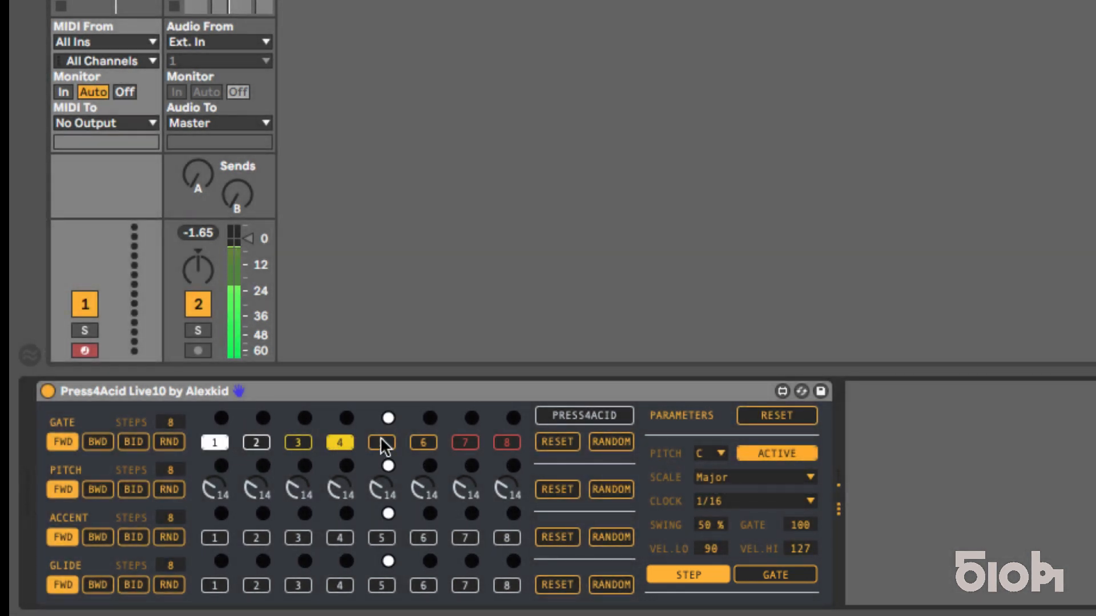
{"action": "left_click", "coordinate": [425, 440]}
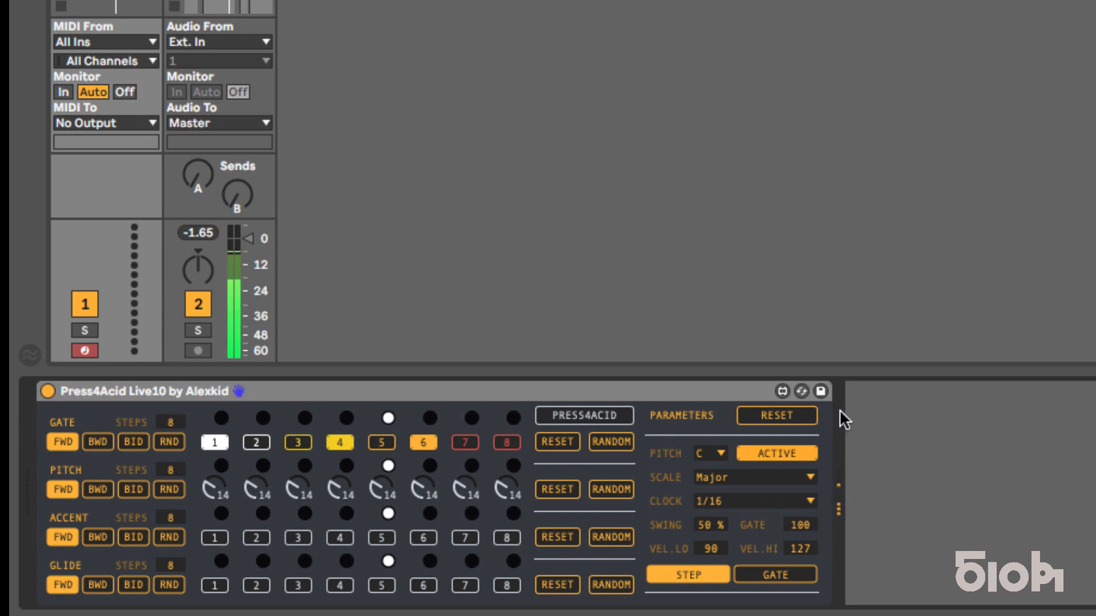
{"action": "left_click", "coordinate": [803, 575]}
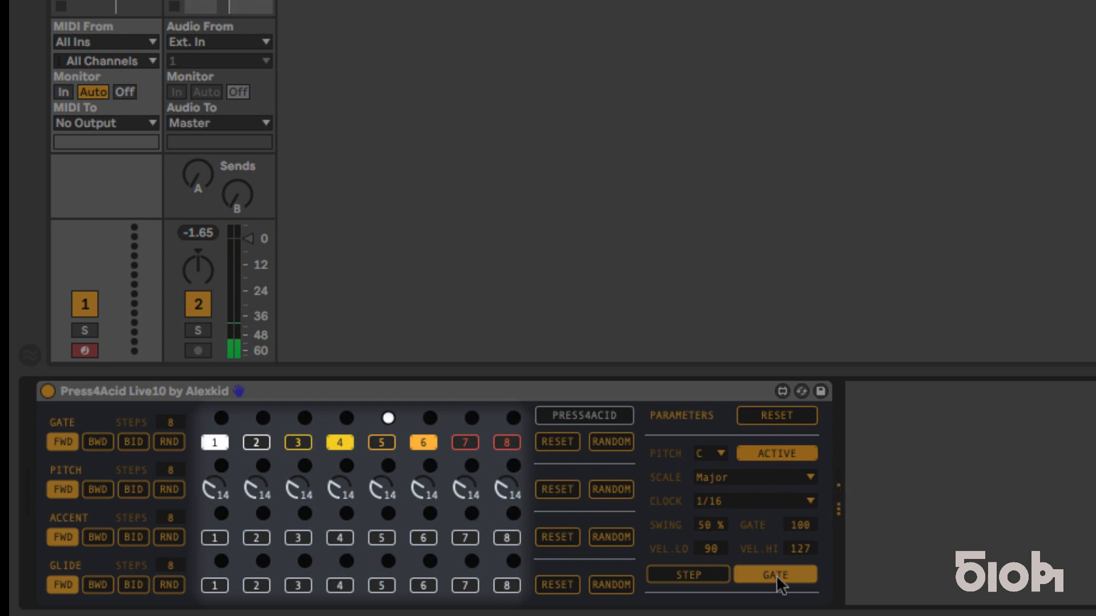
{"action": "left_click", "coordinate": [709, 576]}
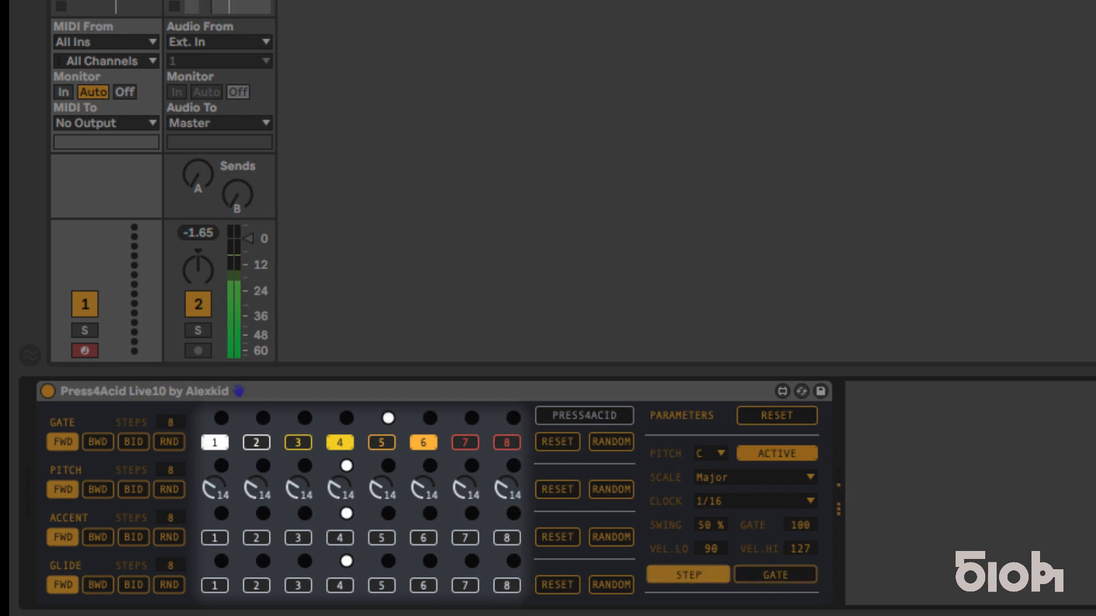
Step: Shorten the number of steps in the Gate and Accent rows
{"action": "left_click_drag", "start_coordinate": [171, 422], "coordinate": [171, 427]}
{"action": "left_click_drag", "start_coordinate": [174, 520], "coordinate": [173, 524]}
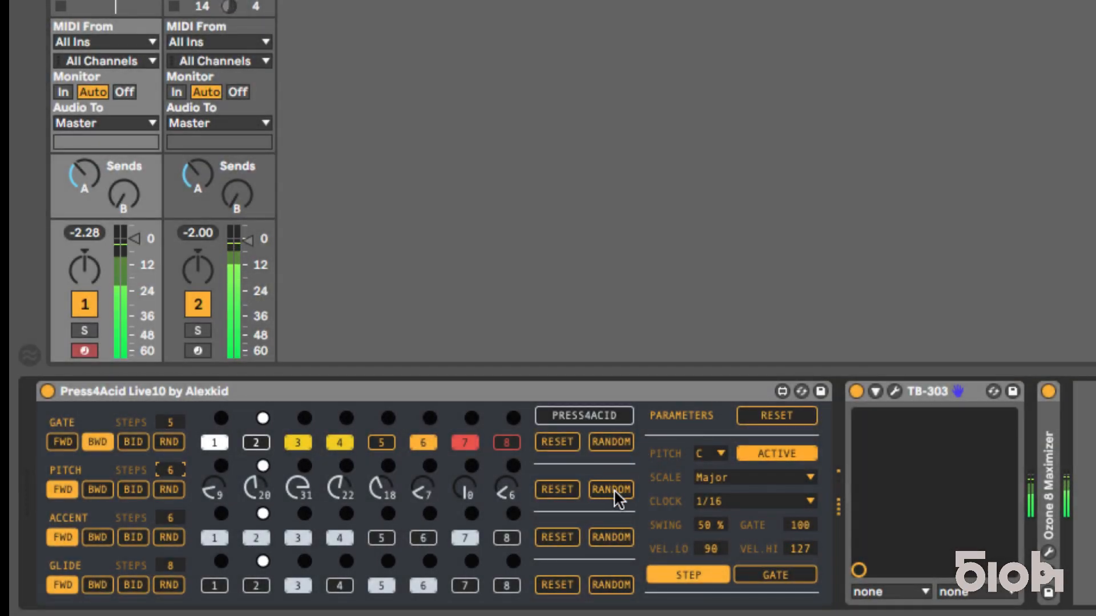
Step: Randomize the Pitch row and change the sequencer's scale to Minor Blues
{"action": "left_click", "coordinate": [614, 489]}
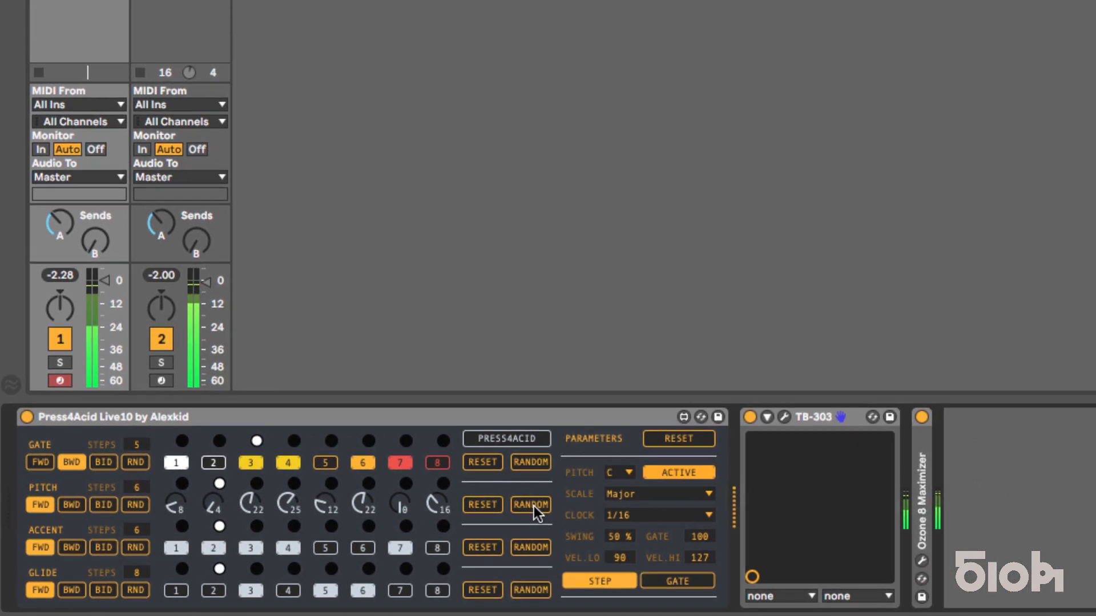
{"action": "left_click", "coordinate": [702, 494]}
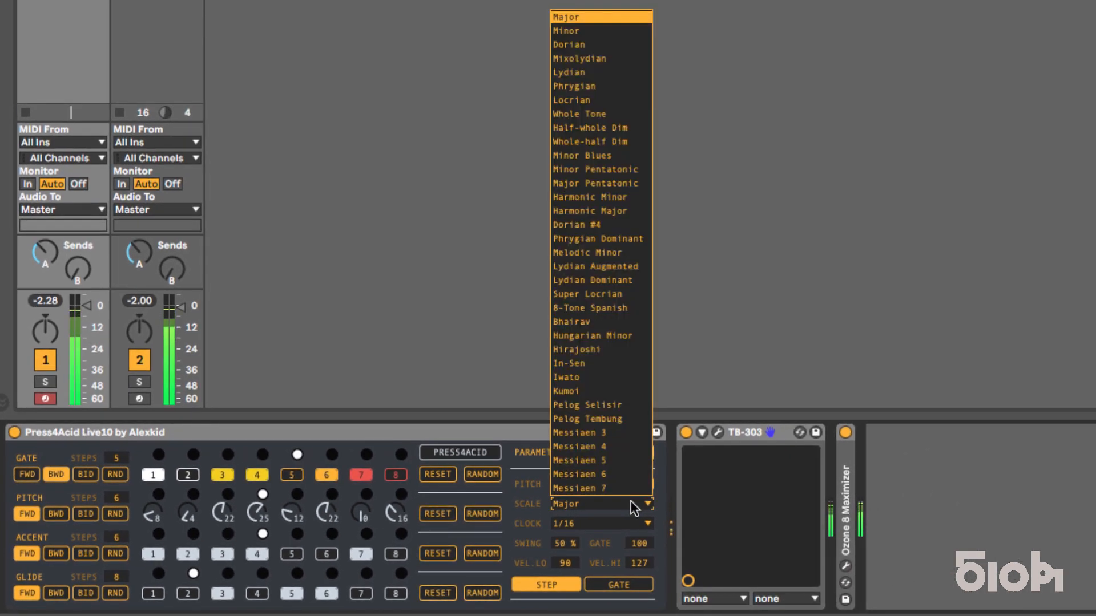
{"action": "left_click", "coordinate": [596, 157]}
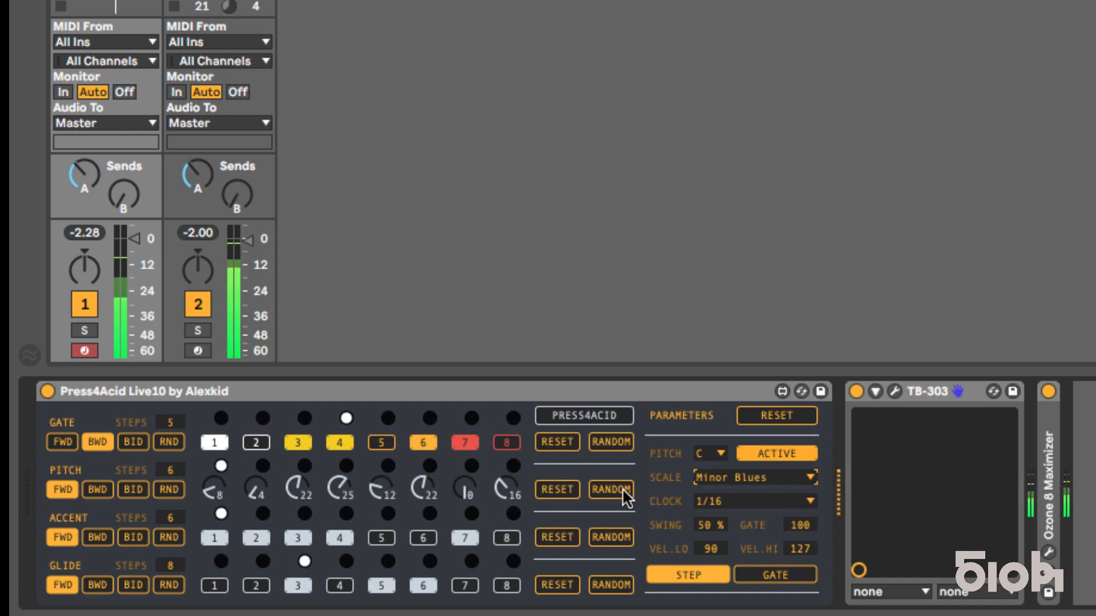
Step: Randomize the pitches in the new scale and generate a completely new random sequence with Press4Acid
{"action": "left_click", "coordinate": [622, 488]}
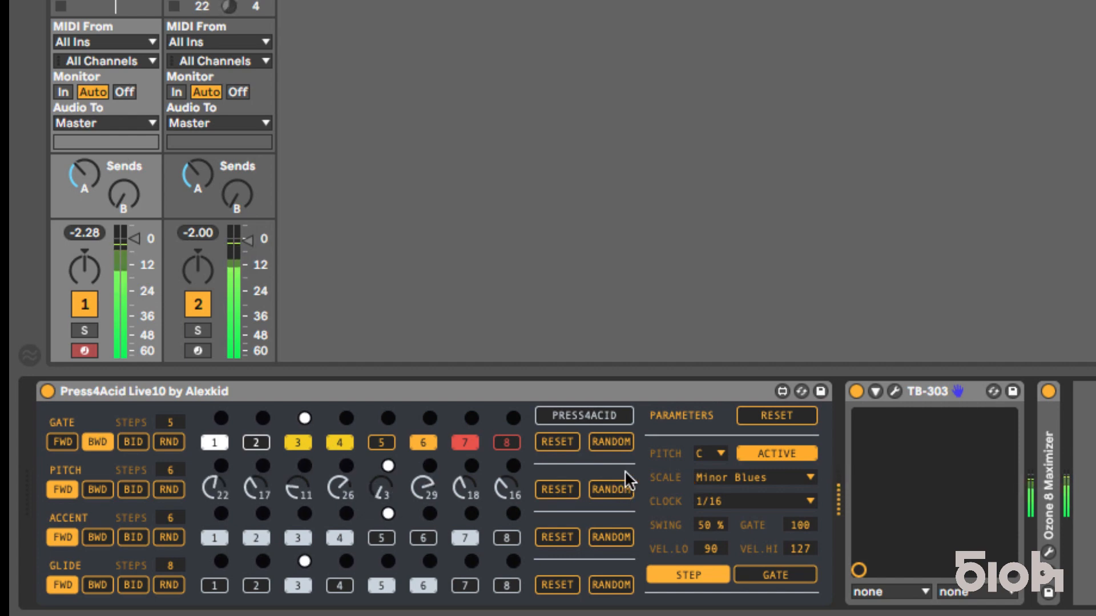
{"action": "left_click", "coordinate": [605, 417]}
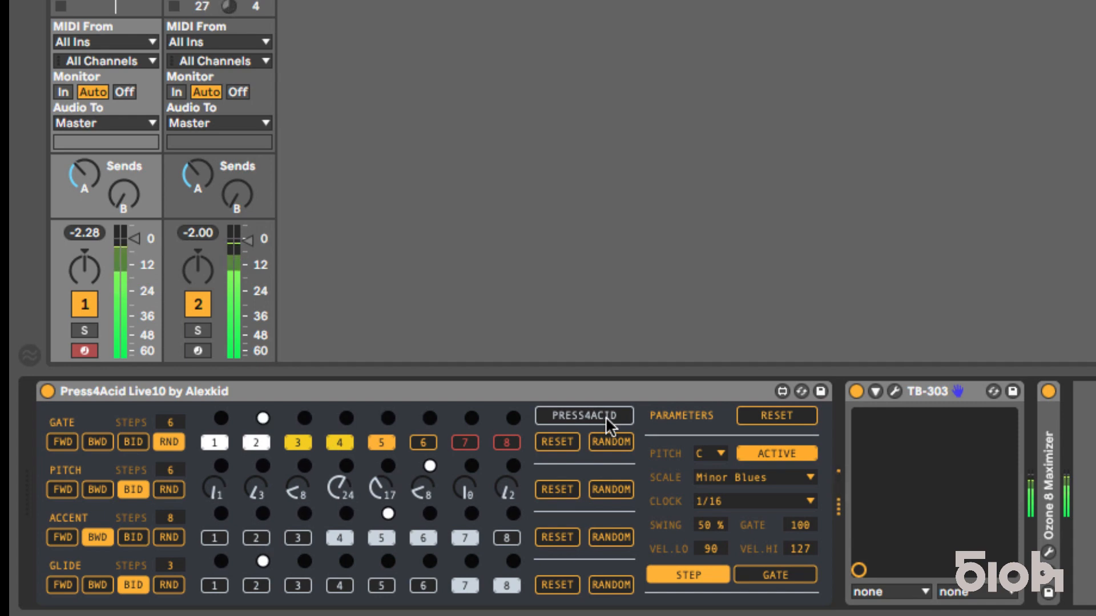
Step: Generate two more complete random sequences with Press4Acid in the Minor Blues scale
{"action": "left_click", "coordinate": [605, 416]}
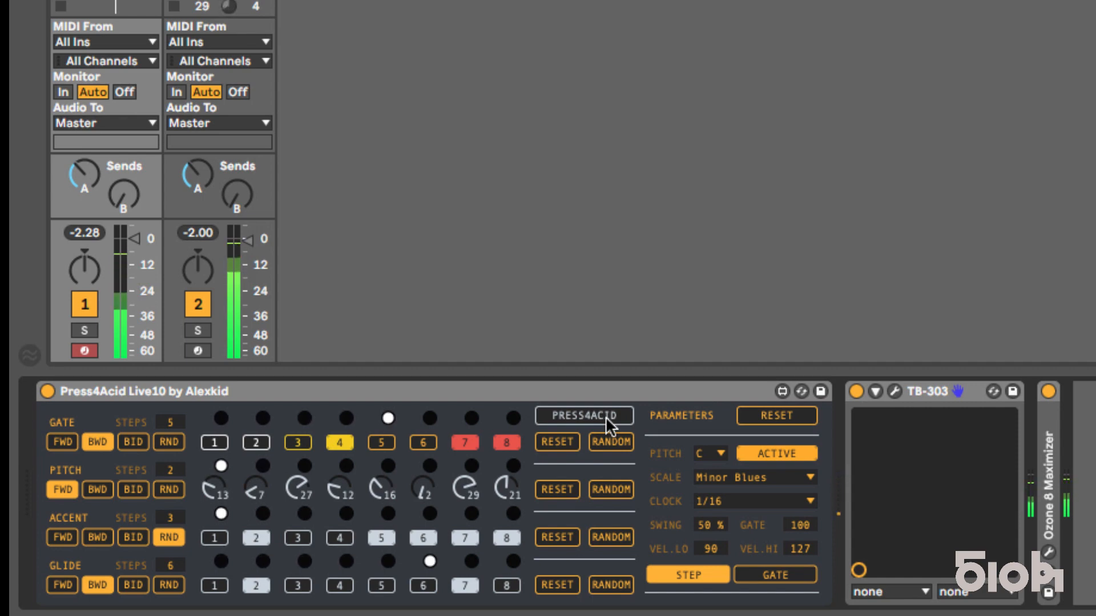
{"action": "left_click", "coordinate": [605, 417]}
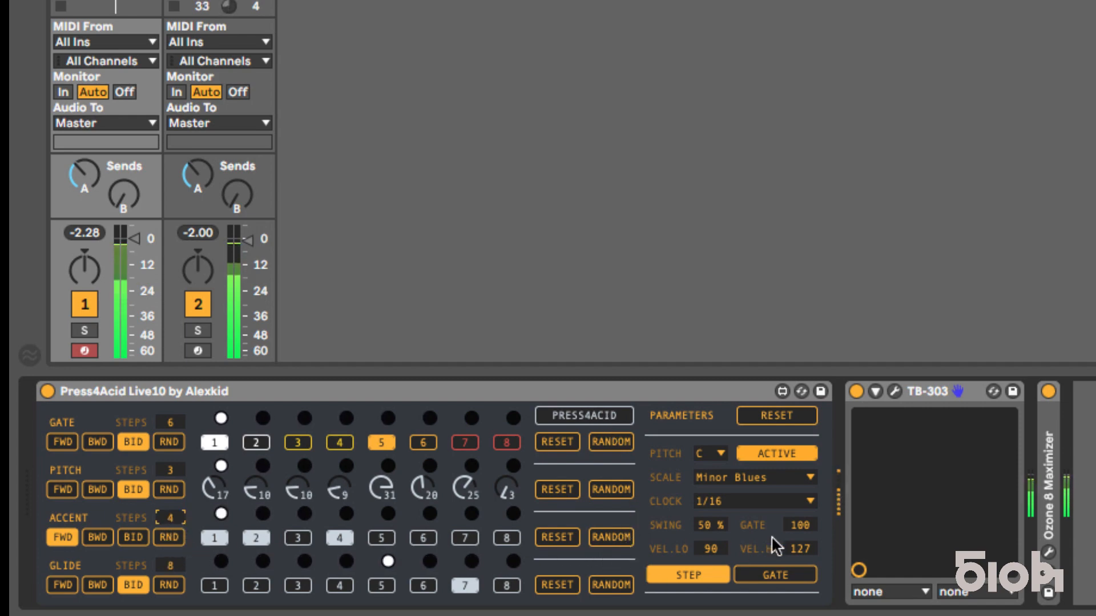
Step: Try a low velocity of 74 and a high velocity of 82 before restoring them to 90 and 127
{"action": "left_click", "coordinate": [710, 550]}
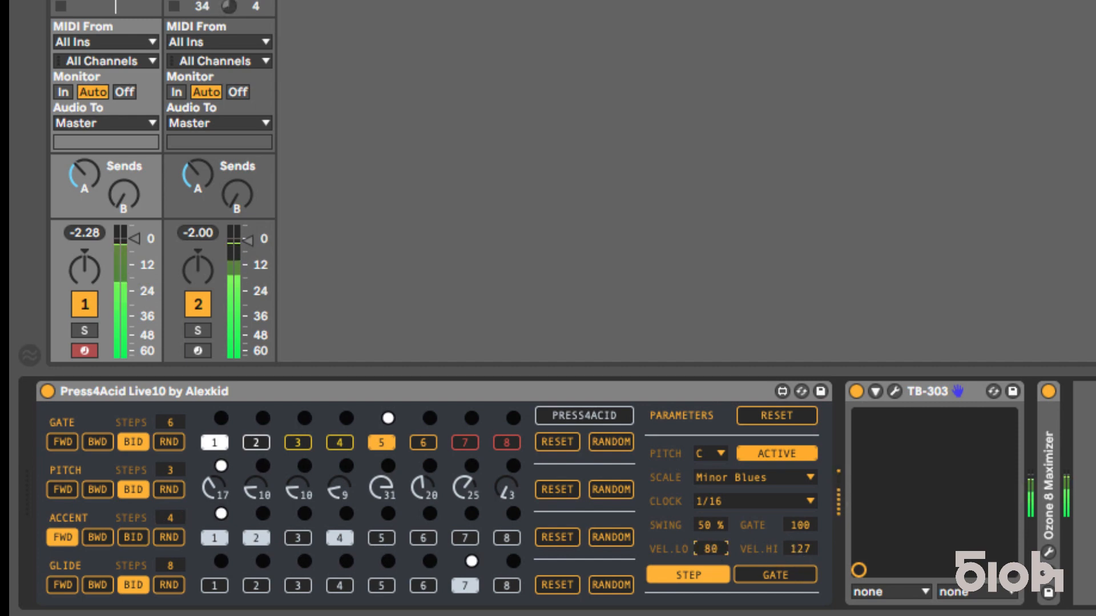
{"action": "left_click_drag", "start_coordinate": [710, 549], "coordinate": [711, 552]}
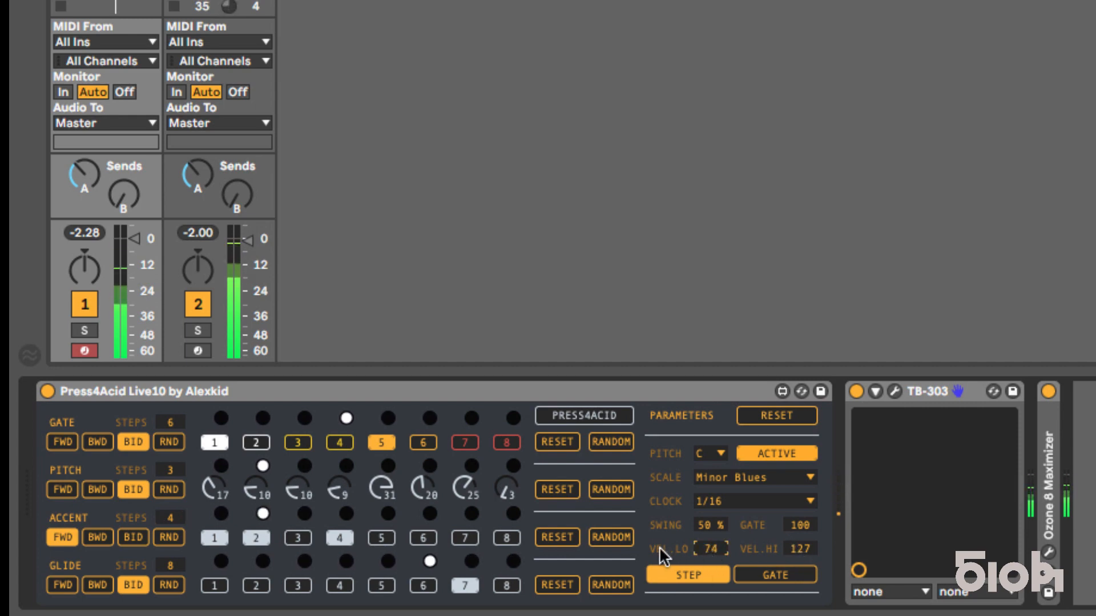
{"action": "left_click_drag", "start_coordinate": [799, 549], "coordinate": [799, 565]}
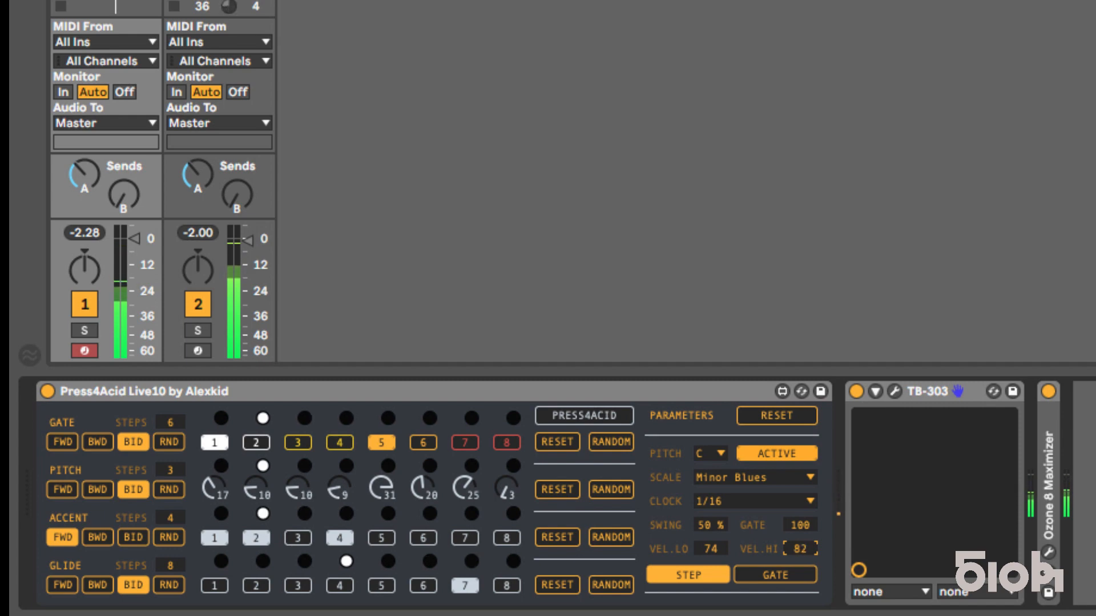
{"action": "left_click_drag", "start_coordinate": [799, 549], "coordinate": [770, 464]}
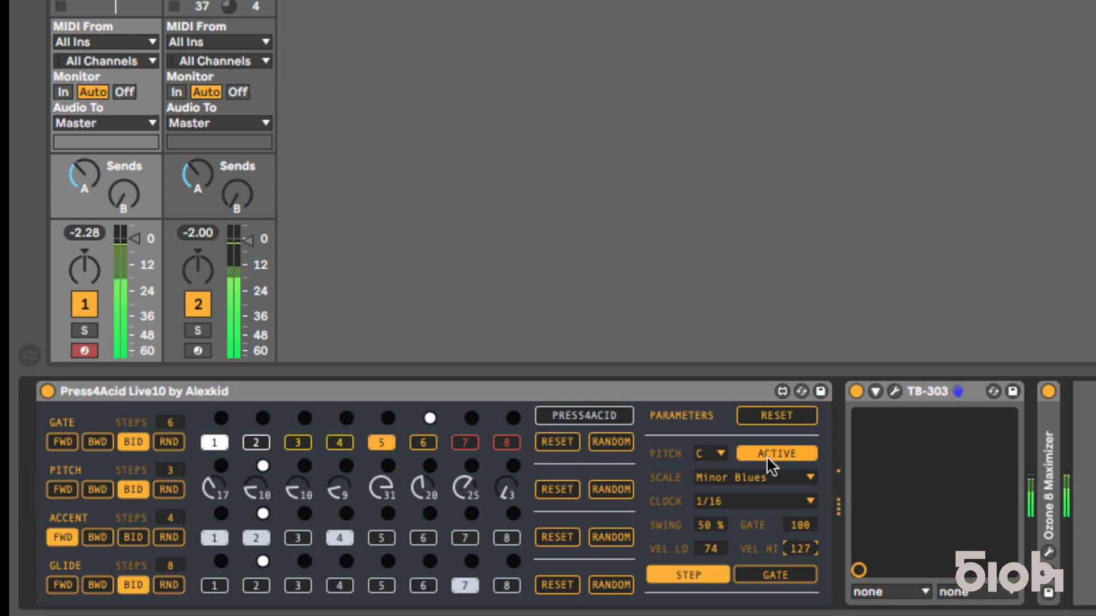
{"action": "left_click_drag", "start_coordinate": [709, 550], "coordinate": [710, 536]}
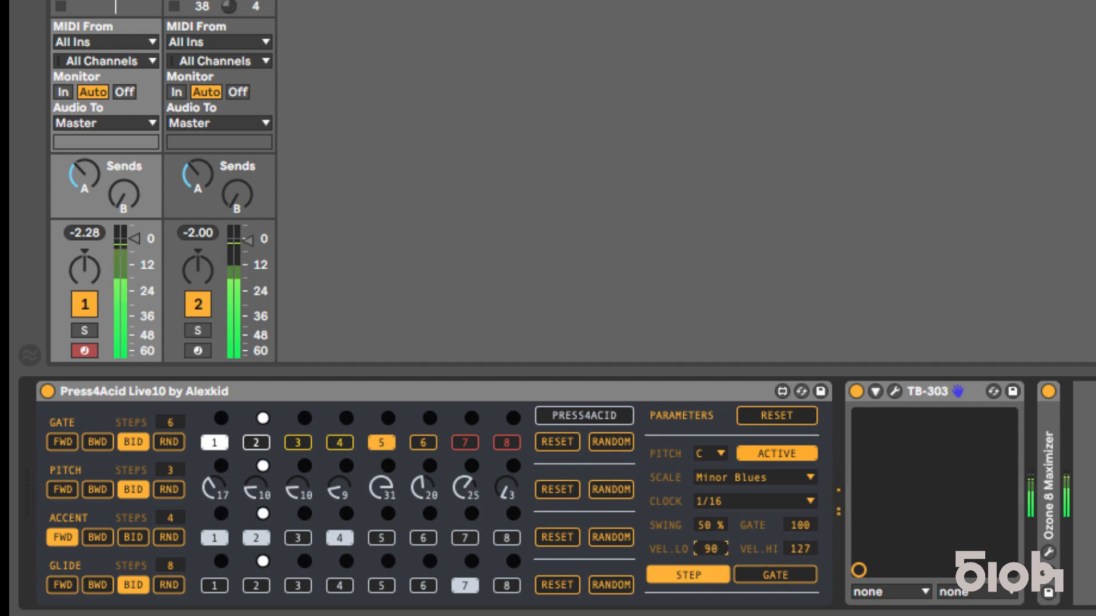
Step: Randomize the Glide, Accent and Pitch rows individually
{"action": "left_click", "coordinate": [604, 585]}
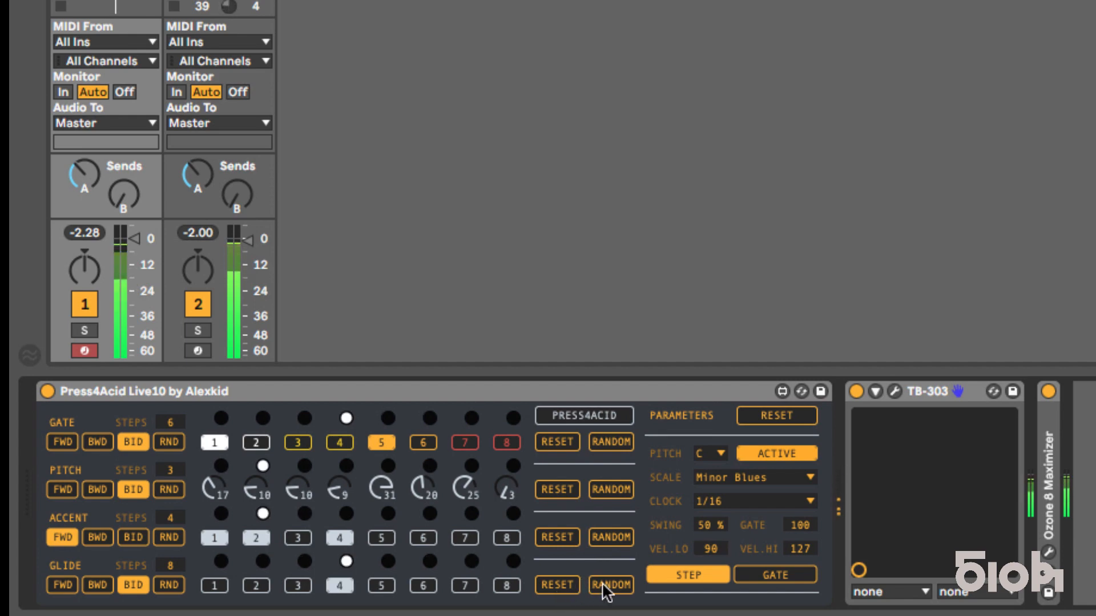
{"action": "left_click", "coordinate": [607, 540]}
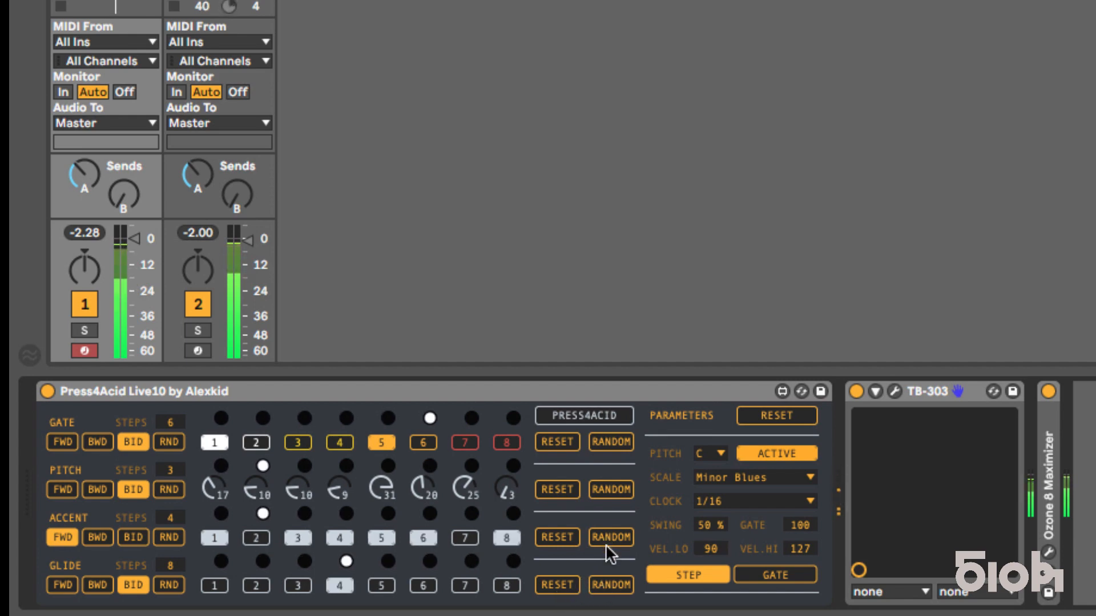
{"action": "left_click", "coordinate": [612, 484]}
Step: Regenerate all four sequencer rows with Press4Acid nine times in a row to audition different random acid basslines
{"action": "left_click", "coordinate": [604, 416]}
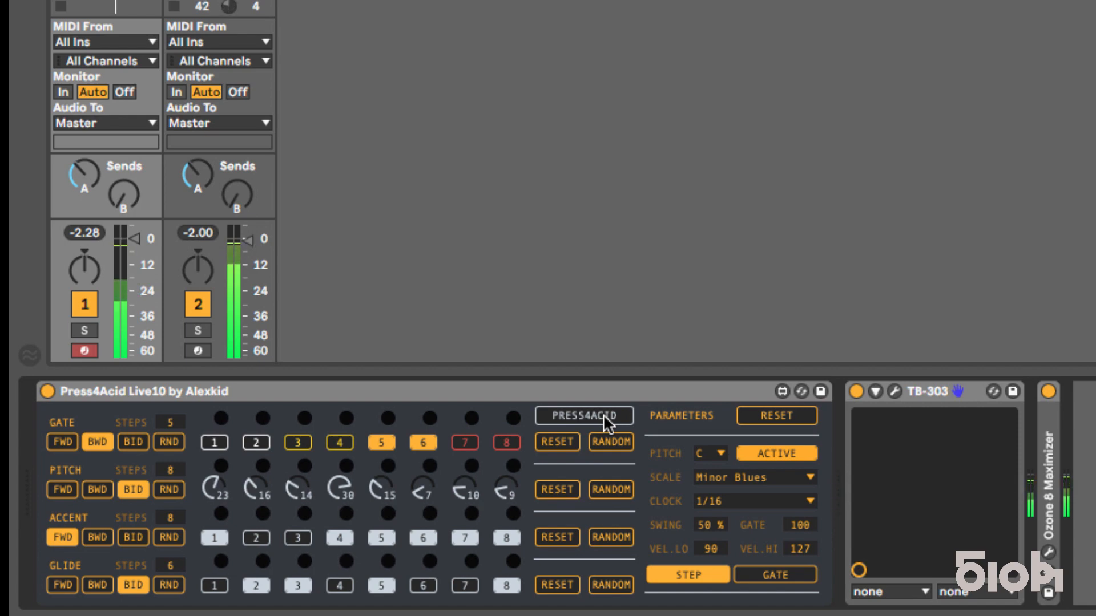
{"action": "left_click", "coordinate": [604, 417]}
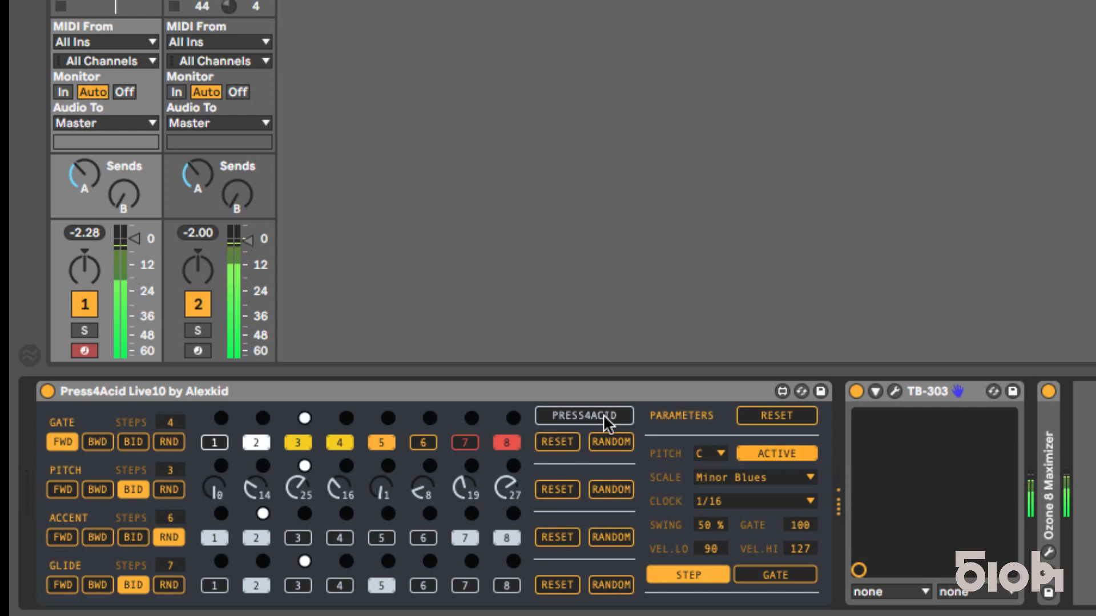
{"action": "left_click", "coordinate": [604, 416]}
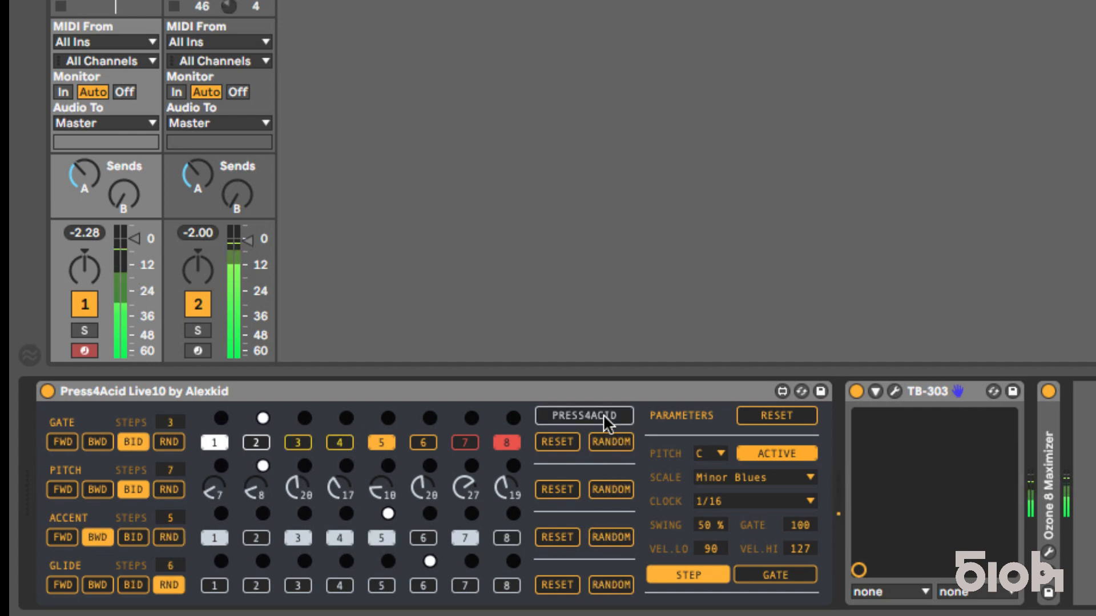
{"action": "left_click", "coordinate": [604, 416]}
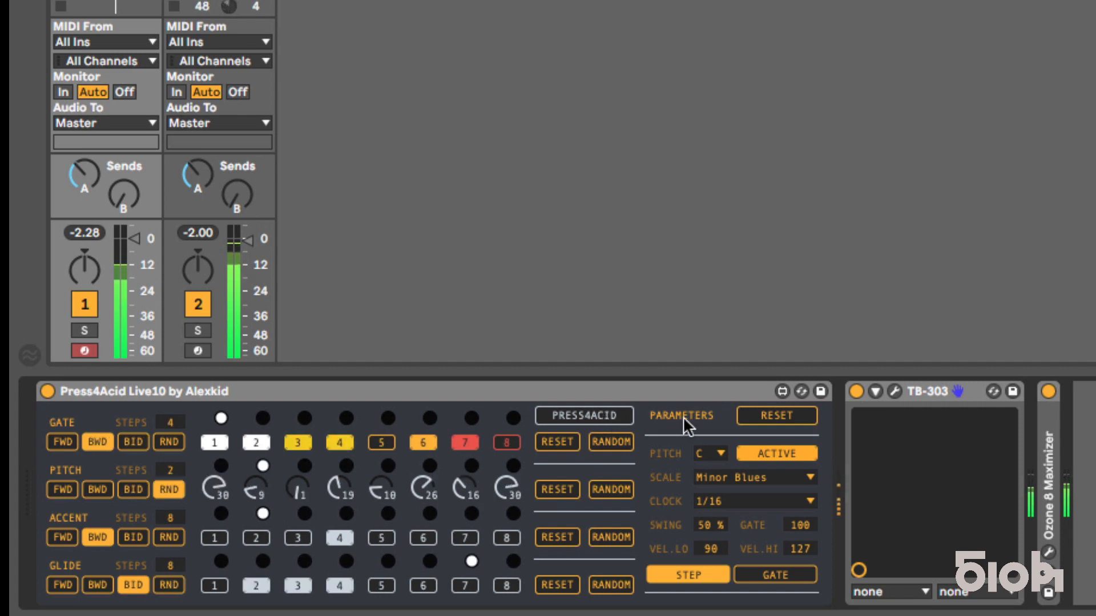
{"action": "left_click", "coordinate": [610, 422]}
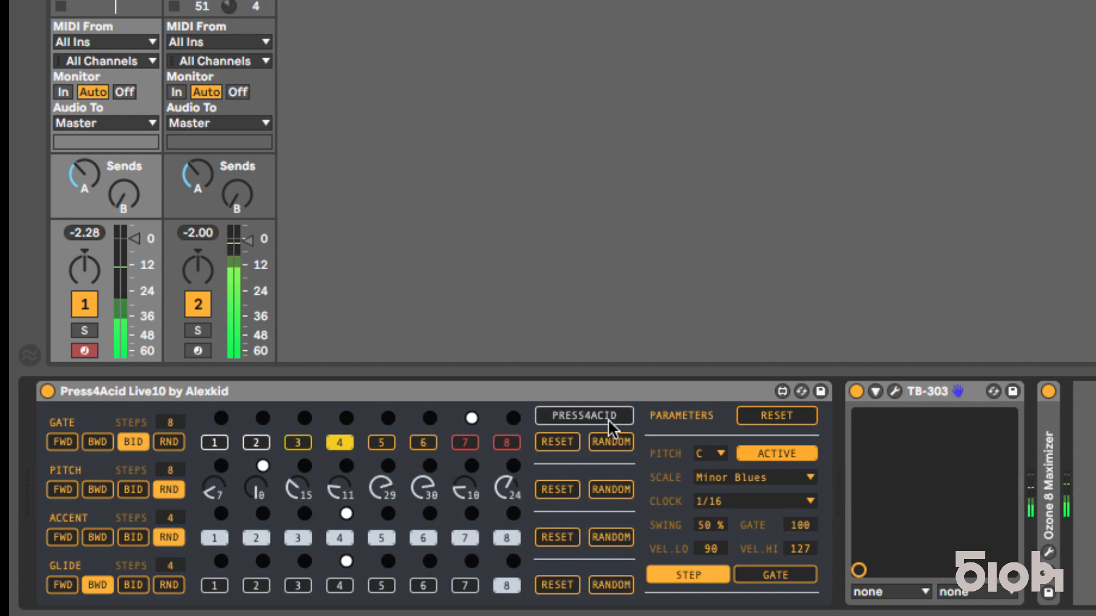
{"action": "left_click", "coordinate": [609, 421]}
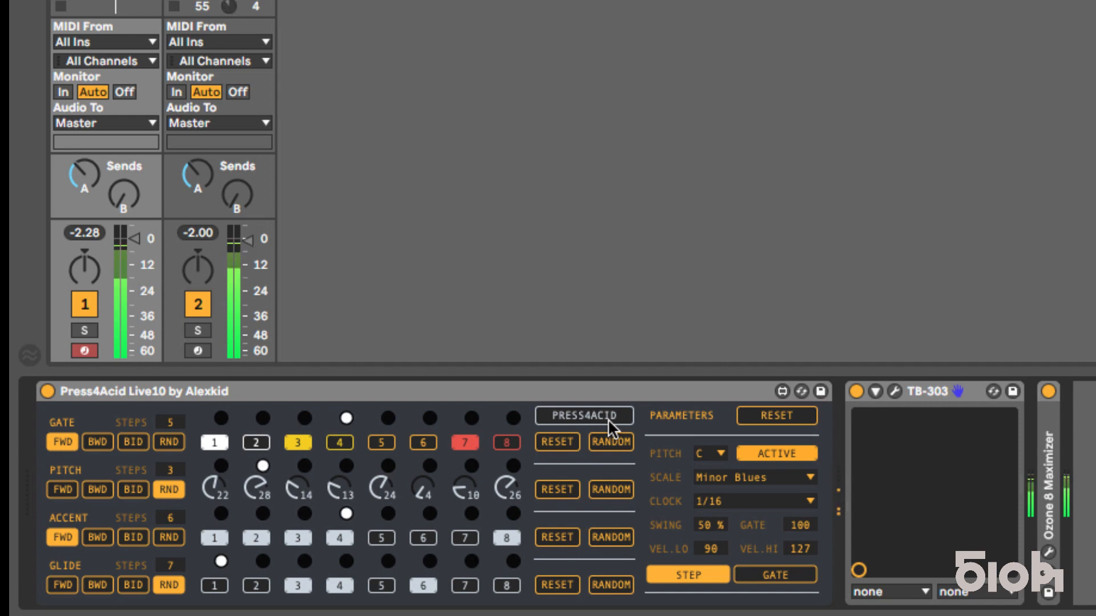
{"action": "left_click", "coordinate": [608, 421]}
{"action": "left_click", "coordinate": [609, 422]}
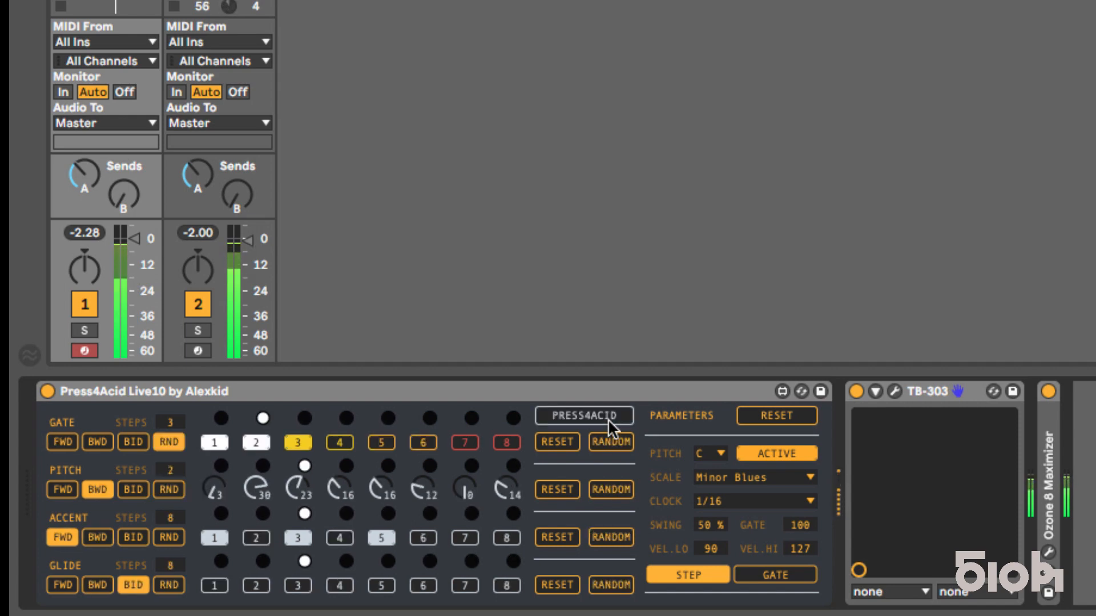
{"action": "left_click", "coordinate": [609, 422]}
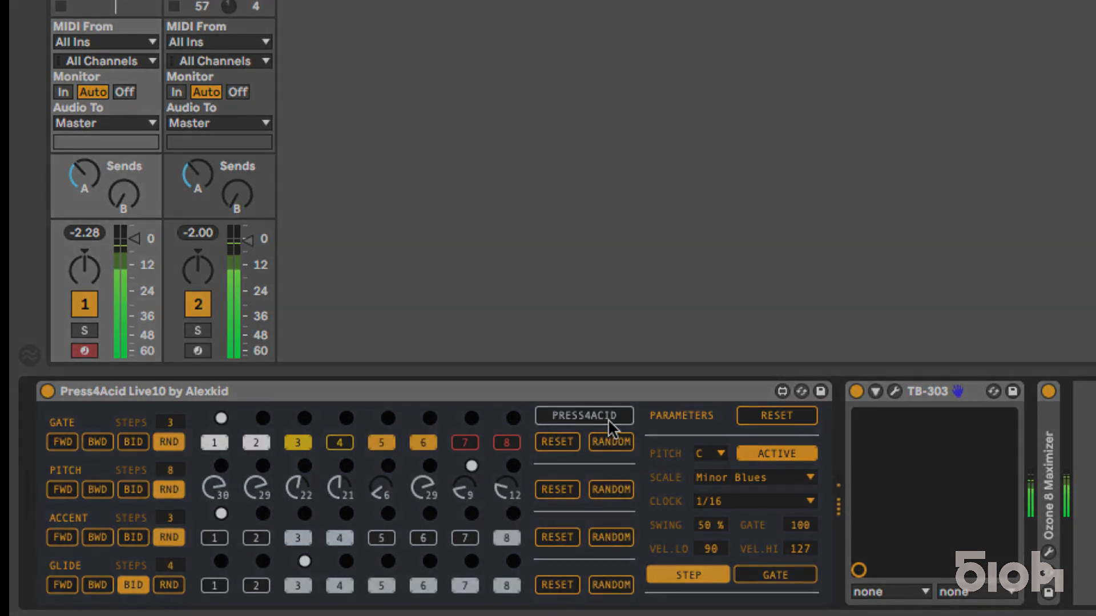